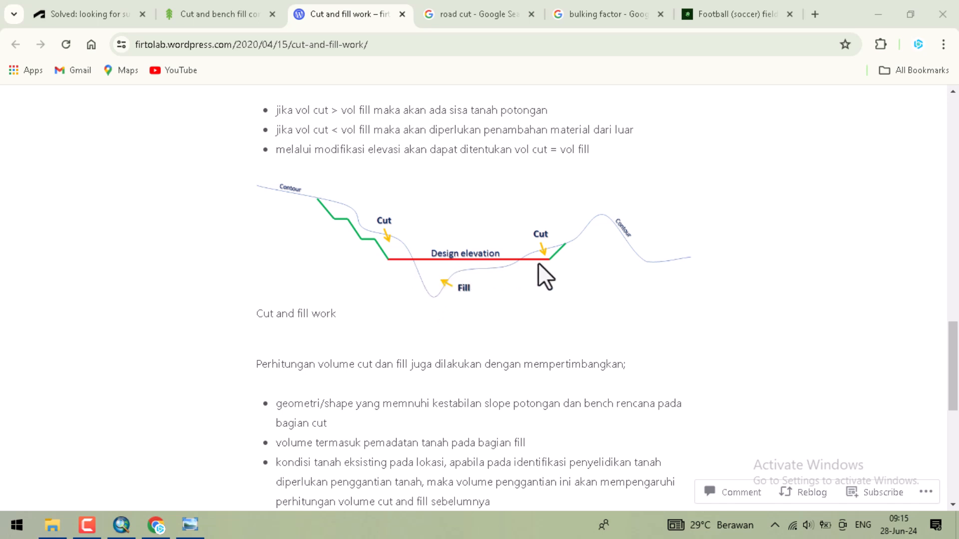
# - Read the three volume conditions above the cut and fill diagram, highlighting the case "vol cut = vol fill"
pyautogui.scroll(1, 543, 266)
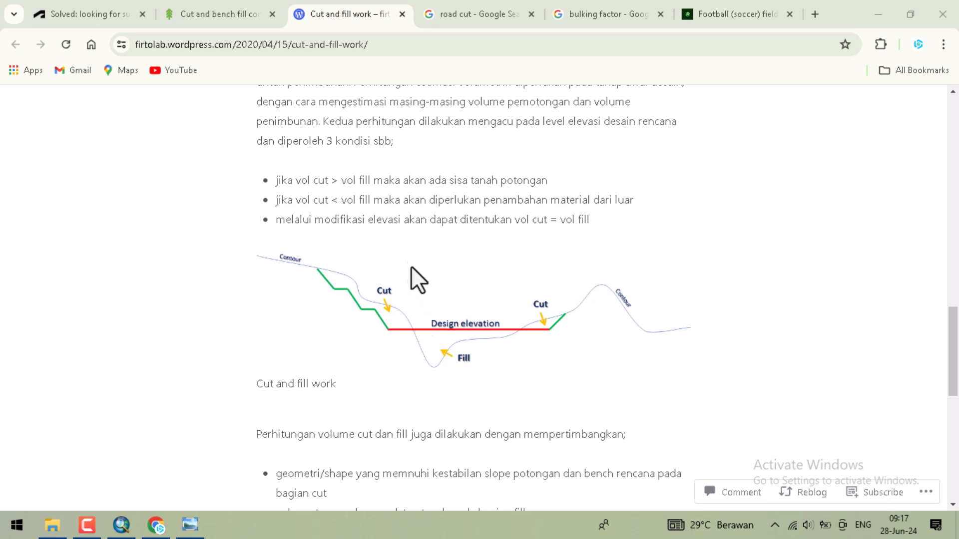
pyautogui.moveTo(430, 185); pyautogui.dragTo(555, 184)
pyautogui.click(560, 197)
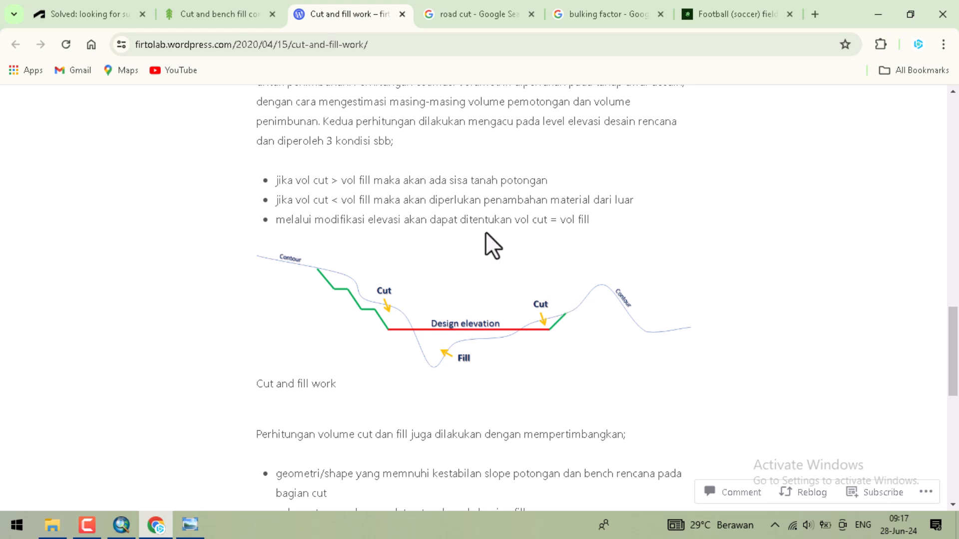
pyautogui.moveTo(515, 220); pyautogui.dragTo(592, 223)
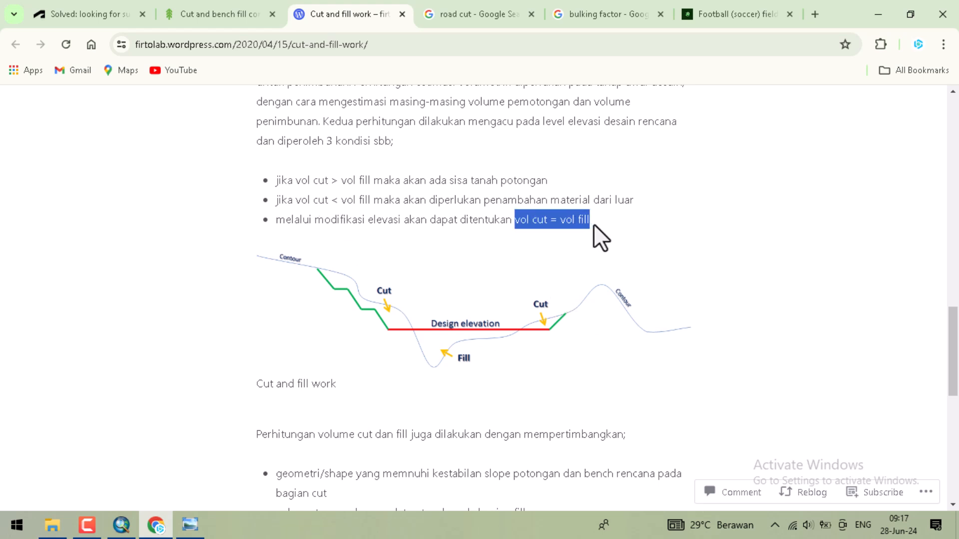
pyautogui.click(557, 220)
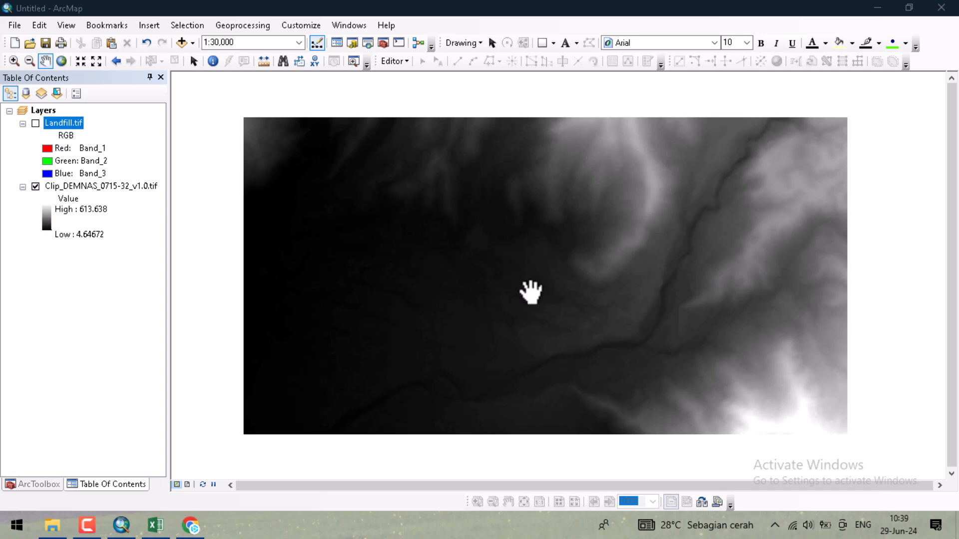
# - Display the Landfill.tif imagery over the elevation raster at the bare-ground site beside the river
pyautogui.click(35, 124)
pyautogui.scroll(2, 647, 355)
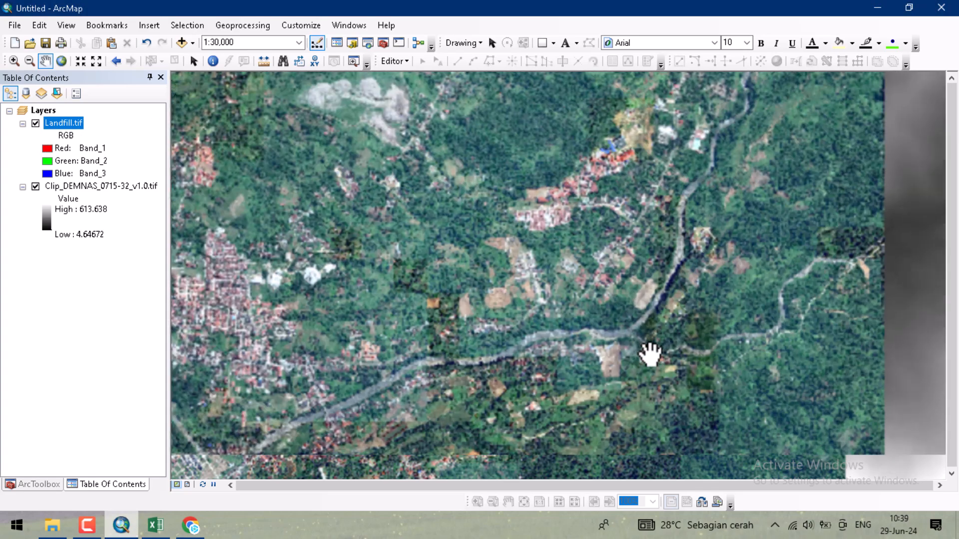
pyautogui.scroll(3, 719, 227)
pyautogui.moveTo(650, 262); pyautogui.dragTo(606, 285)
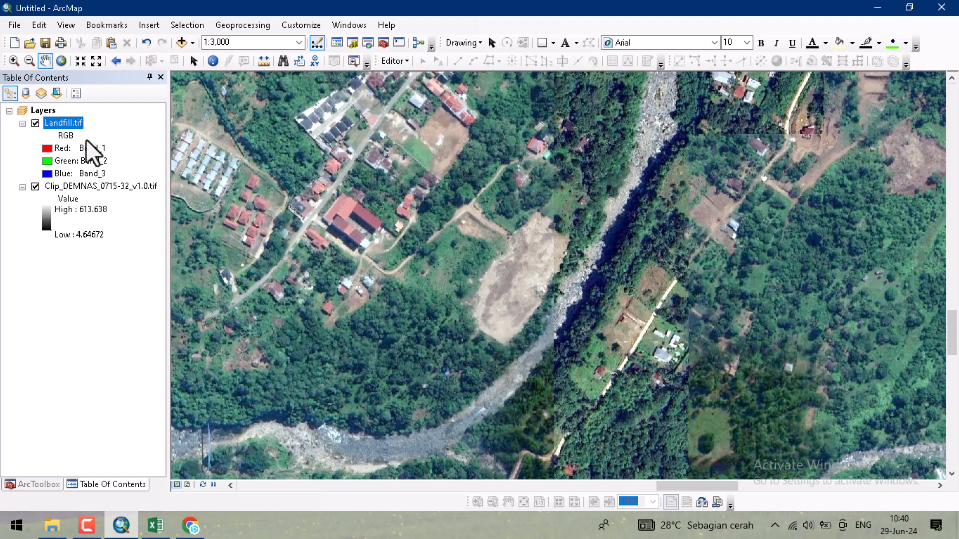
# - Start a new shapefile in the GIS Data "cut fill" folder, named Old_trafford with the Polygon feature type
pyautogui.click(352, 44)
pyautogui.scroll(-4, 882, 245)
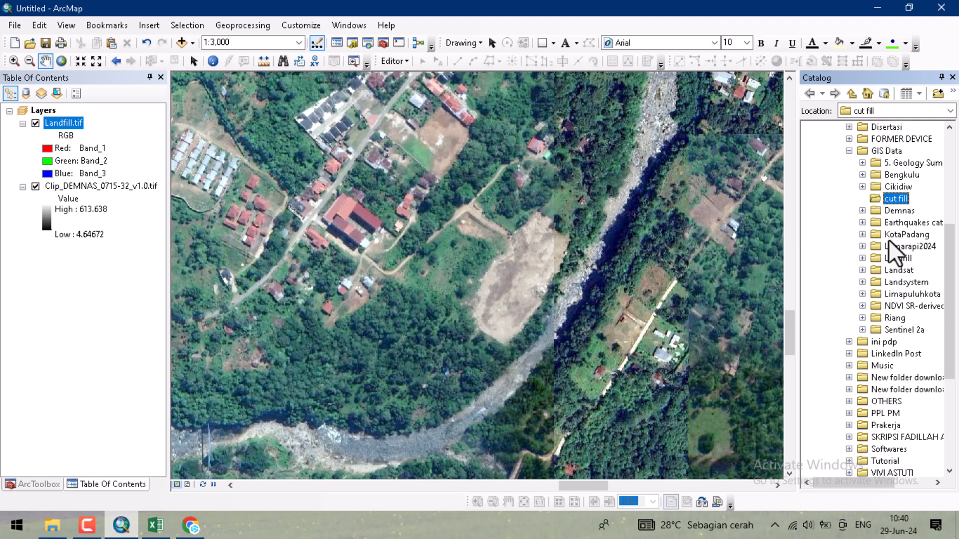
pyautogui.rightClick(890, 199)
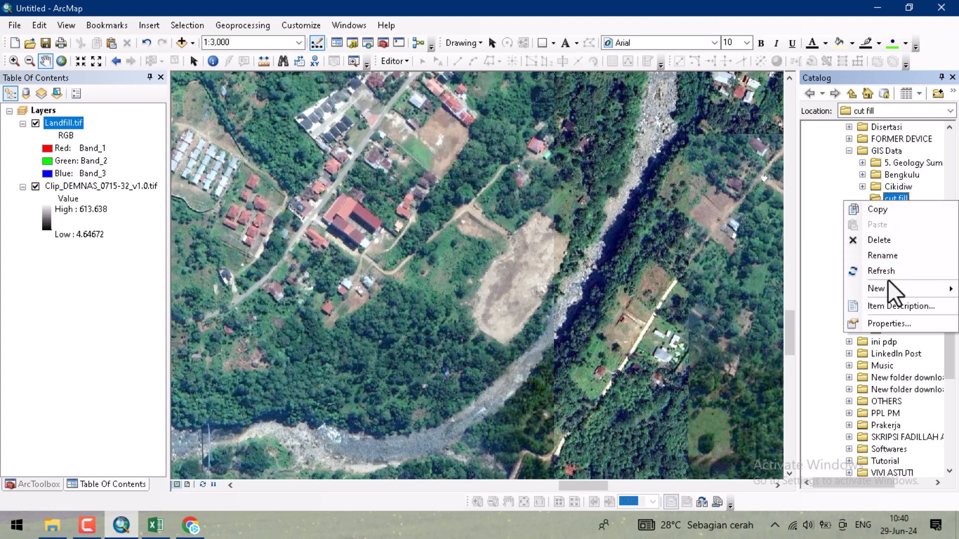
pyautogui.moveTo(888, 289)
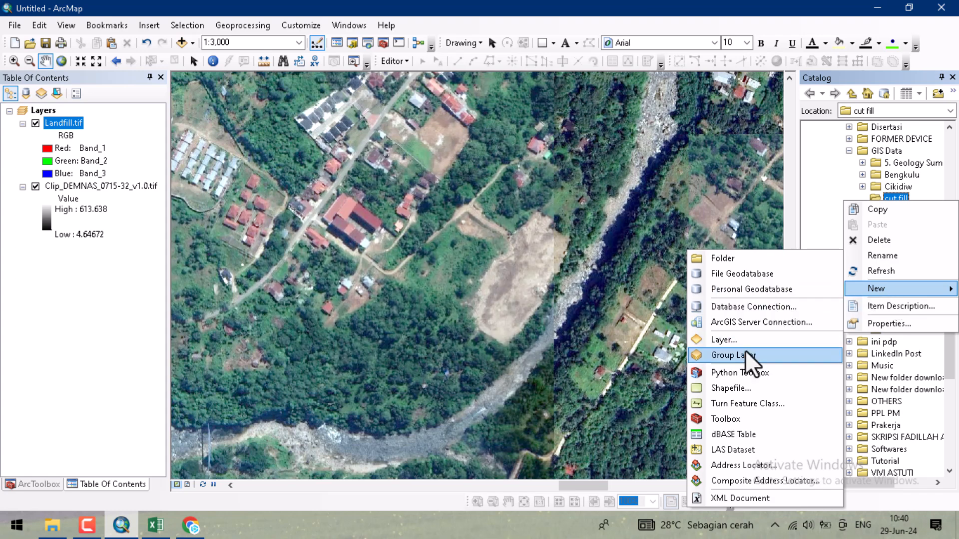
pyautogui.click(729, 388)
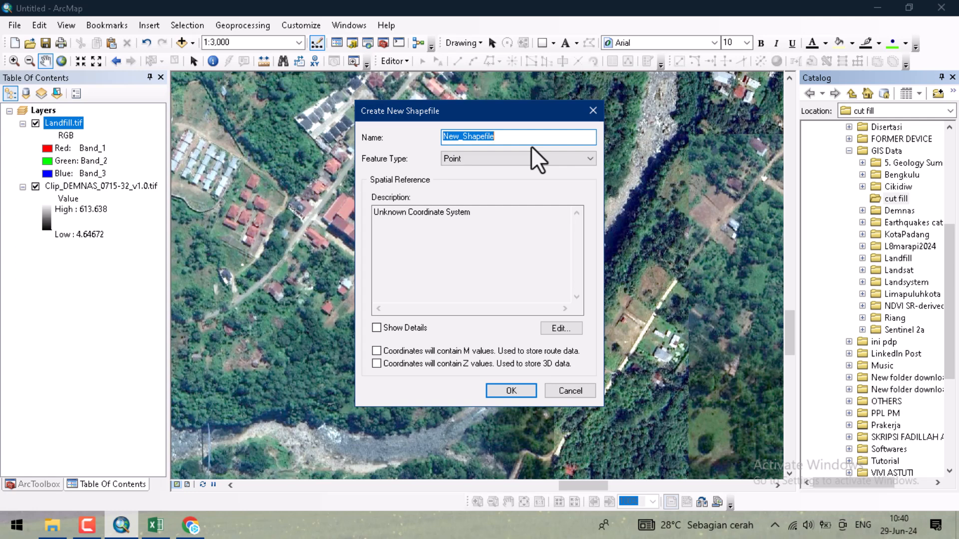
pyautogui.write('Ol')
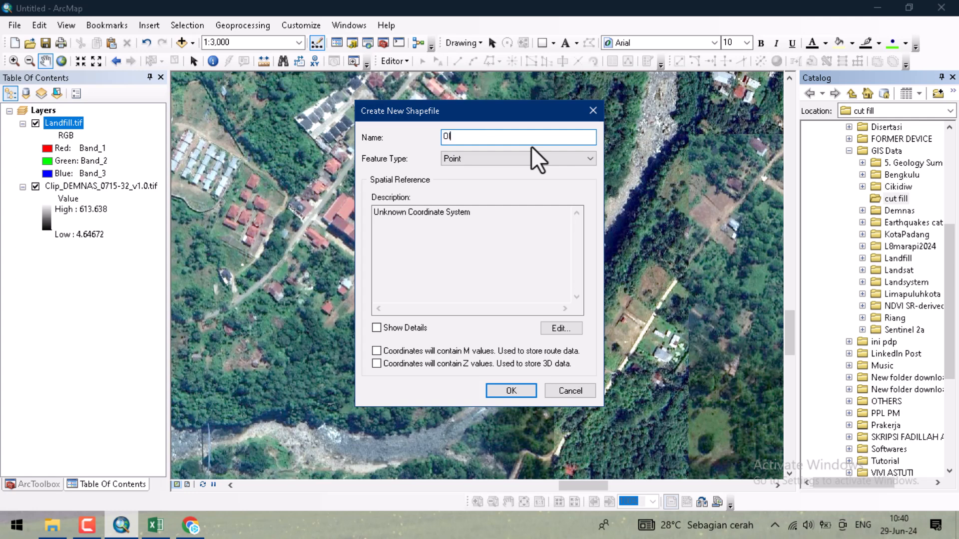
pyautogui.write('d_trafford')
pyautogui.click(549, 159)
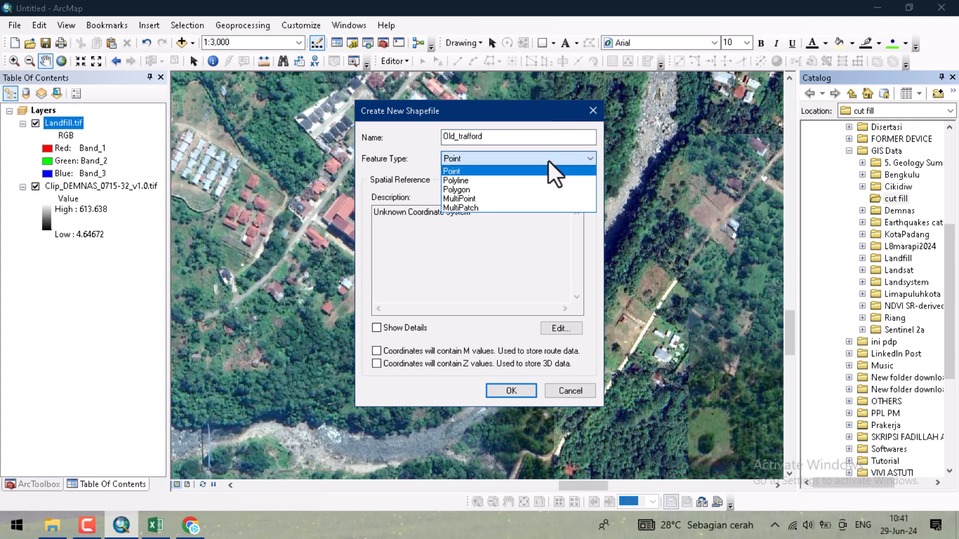
pyautogui.click(501, 191)
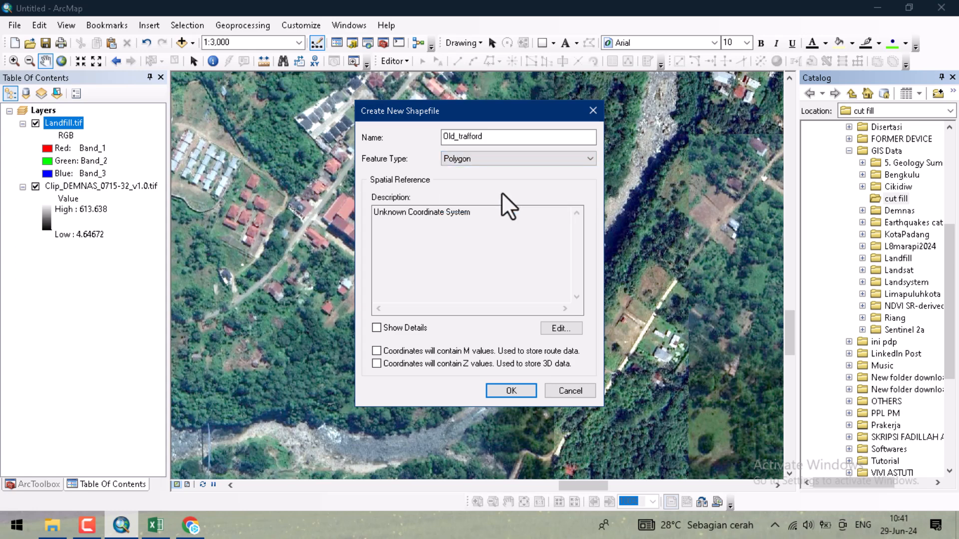
# - Assign the projected coordinate system WGS 1984 UTM Zone 47S to the new shapefile and create it
pyautogui.click(561, 328)
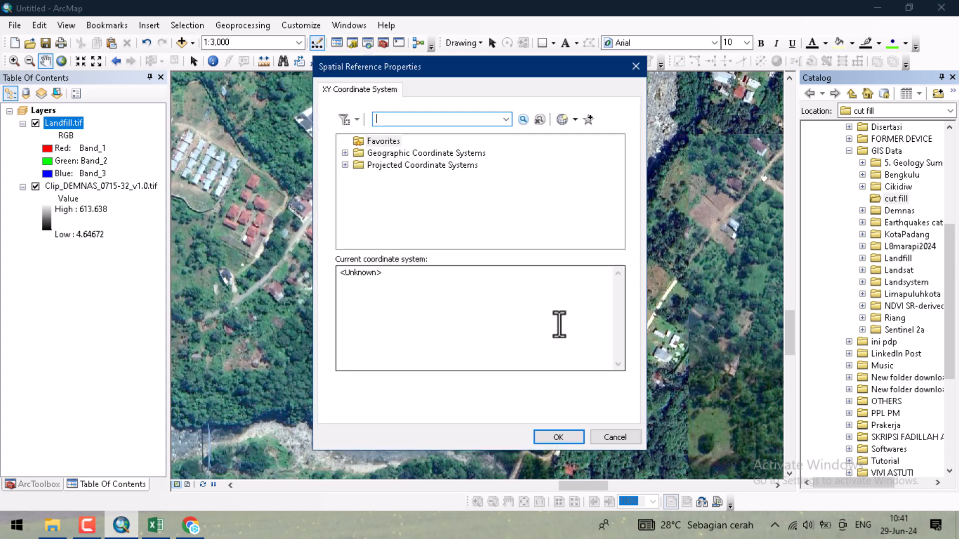
pyautogui.click(345, 164)
pyautogui.scroll(-2, 387, 200)
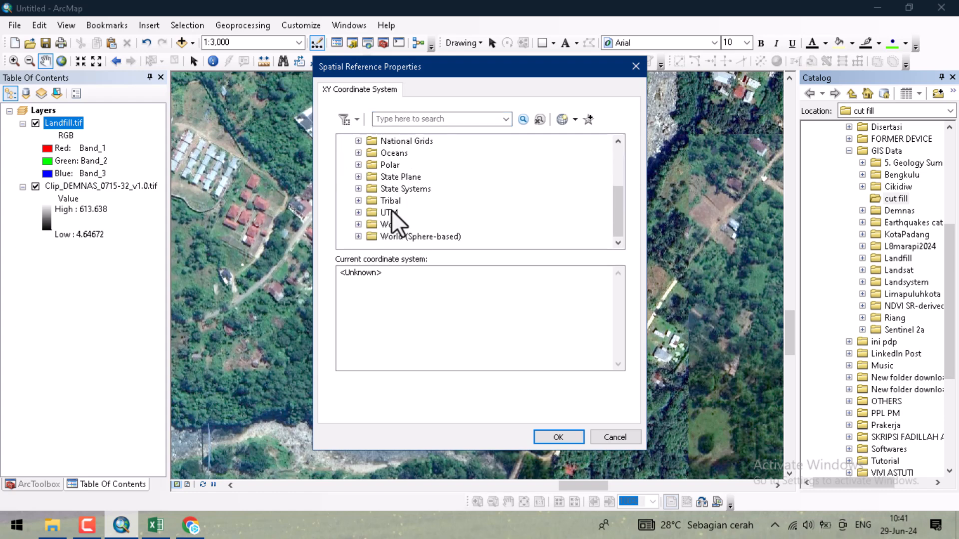
pyautogui.click(358, 213)
pyautogui.scroll(-3, 379, 212)
pyautogui.click(372, 212)
pyautogui.scroll(-1, 379, 211)
pyautogui.click(385, 212)
pyautogui.scroll(-5, 452, 199)
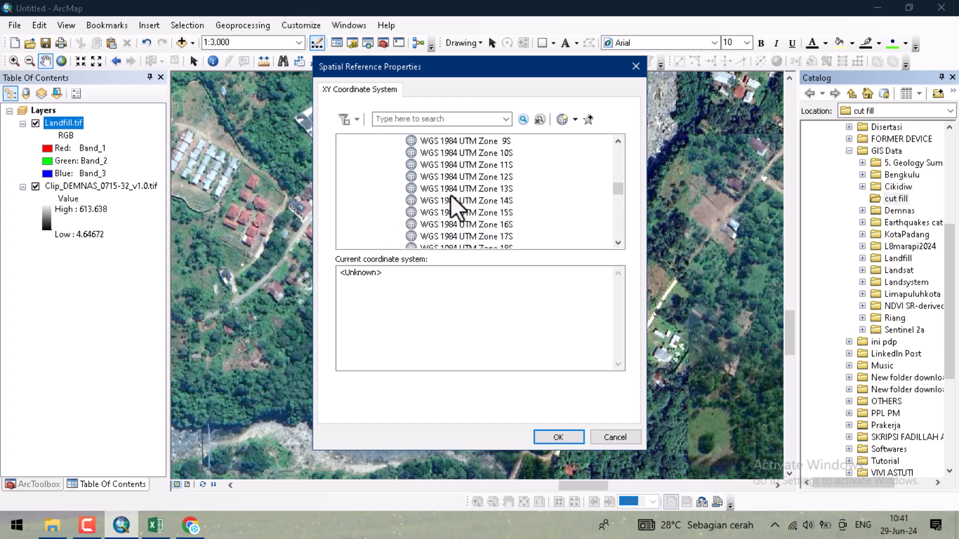
pyautogui.scroll(-9, 481, 216)
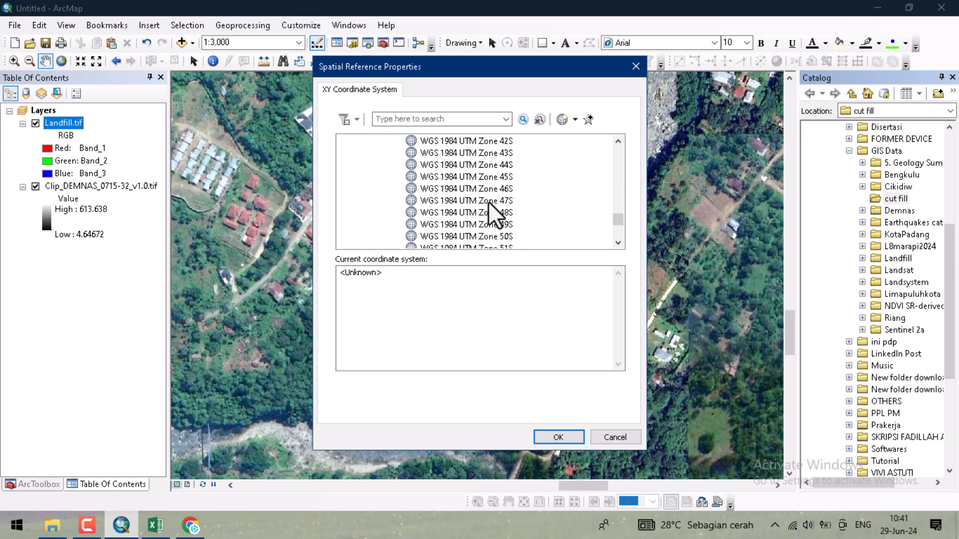
pyautogui.click(487, 202)
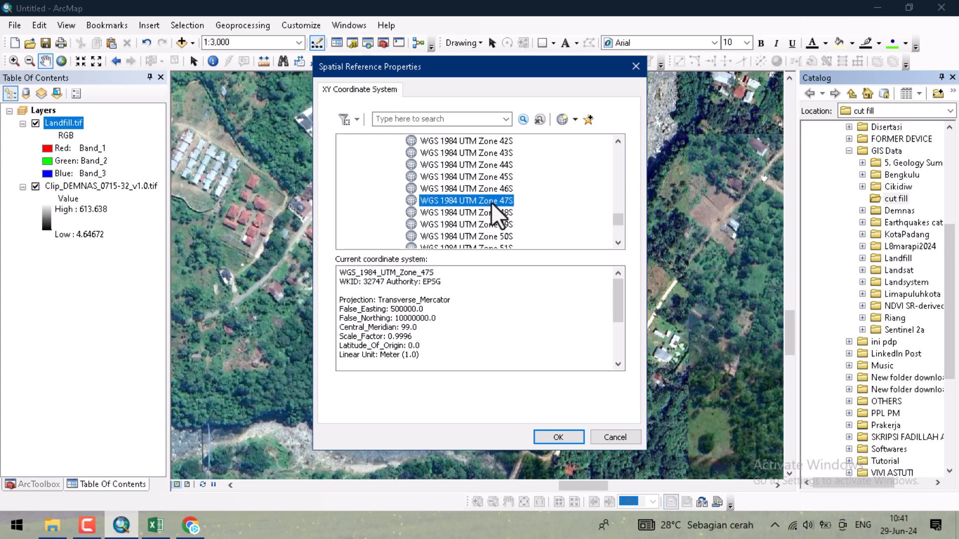
pyautogui.click(546, 435)
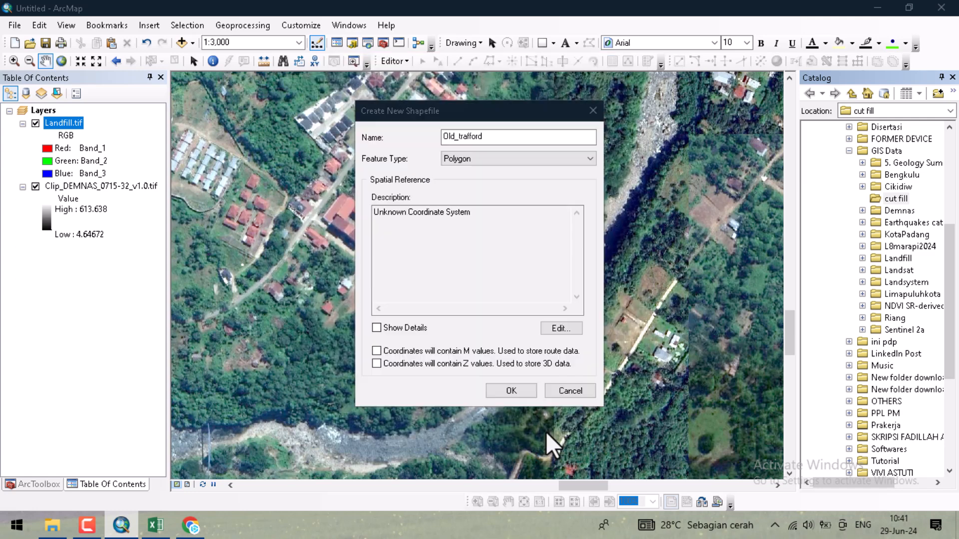
pyautogui.click(521, 390)
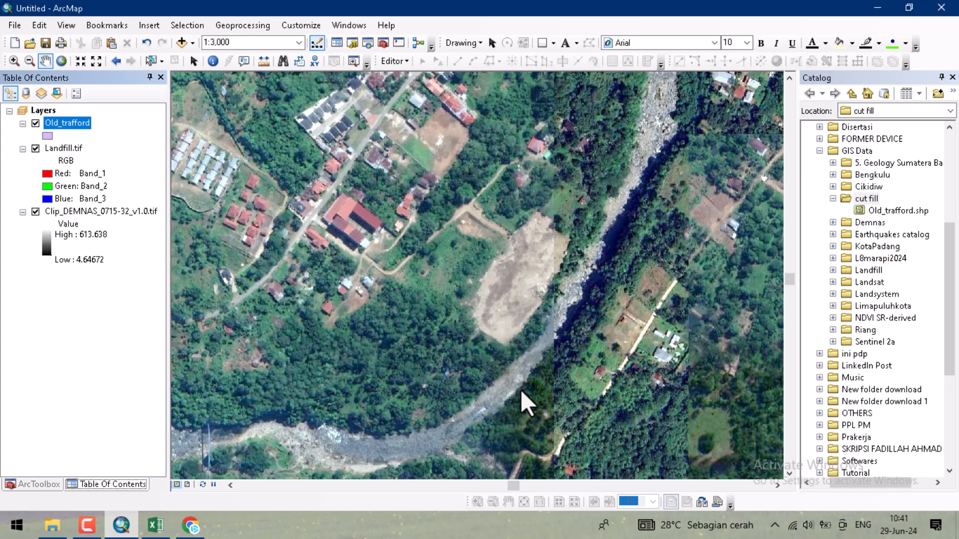
# - Start an edit session on the Old_trafford layer and choose its feature template with the Rectangle construction tool
pyautogui.rightClick(70, 126)
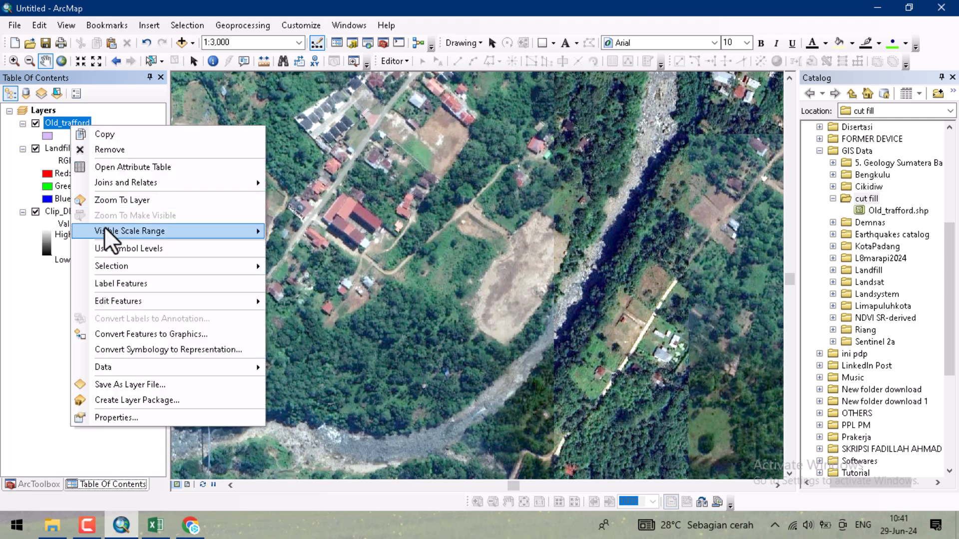
pyautogui.moveTo(106, 302)
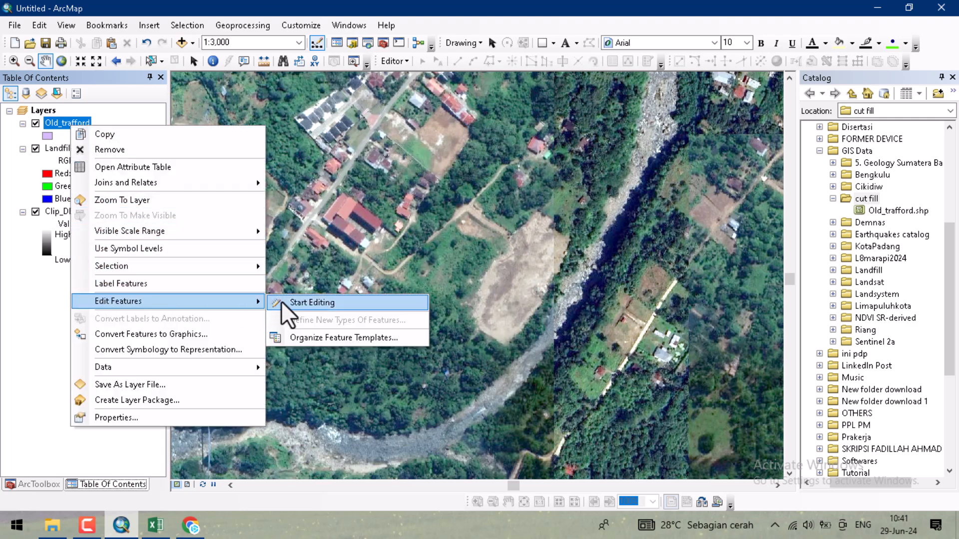
pyautogui.click(300, 301)
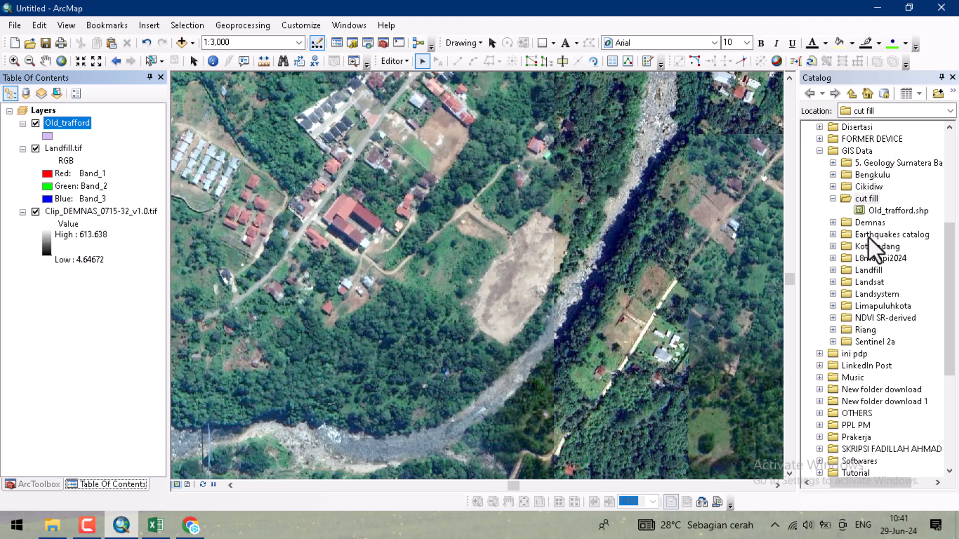
pyautogui.click(640, 60)
pyautogui.click(760, 76)
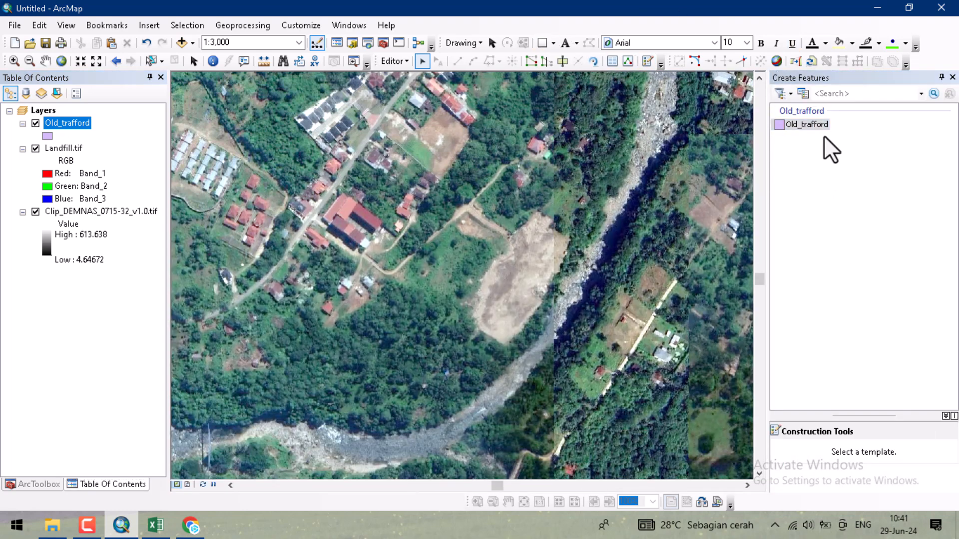
pyautogui.click(814, 124)
pyautogui.click(812, 468)
pyautogui.click(813, 468)
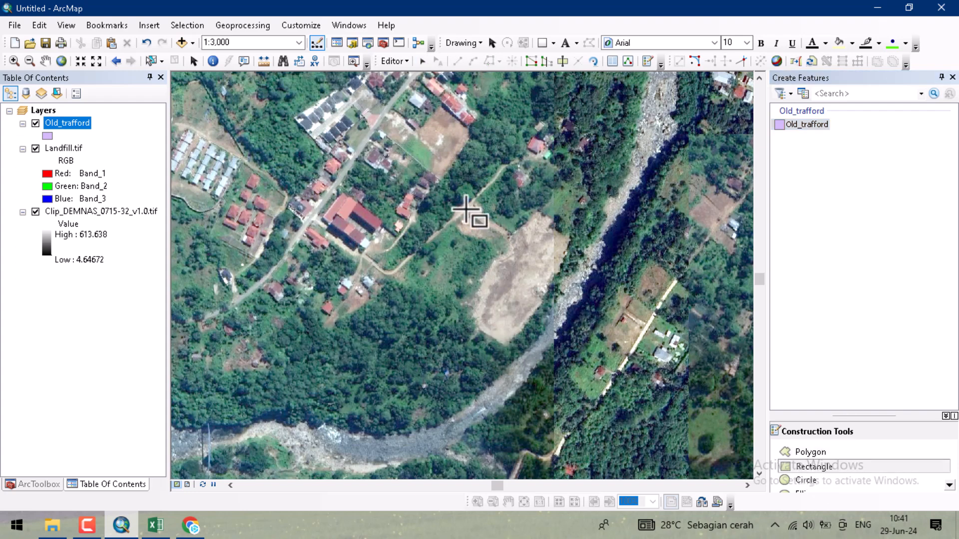
# - Draw a tilted rectangle over the bare ground beside the river, with length 80 and width 105
pyautogui.click(570, 239)
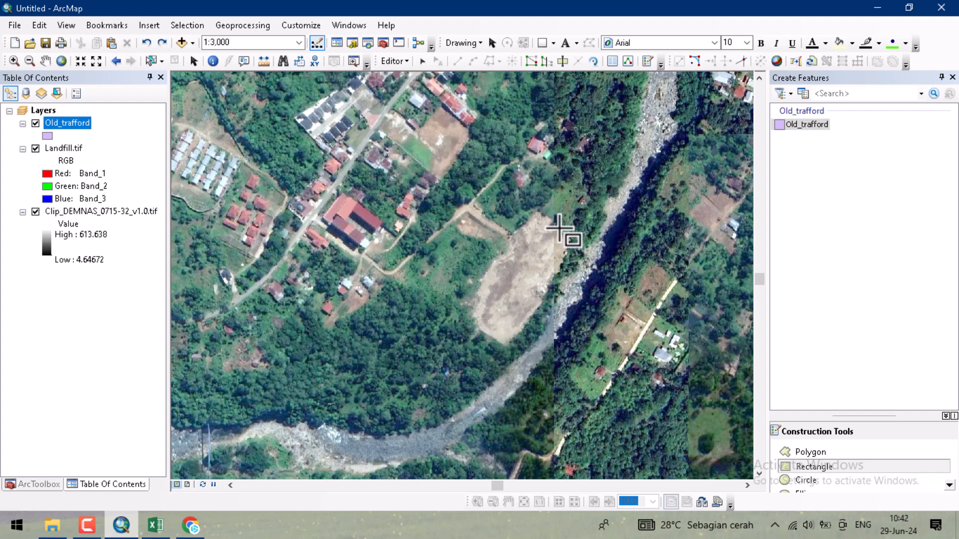
pyautogui.rightClick(521, 205)
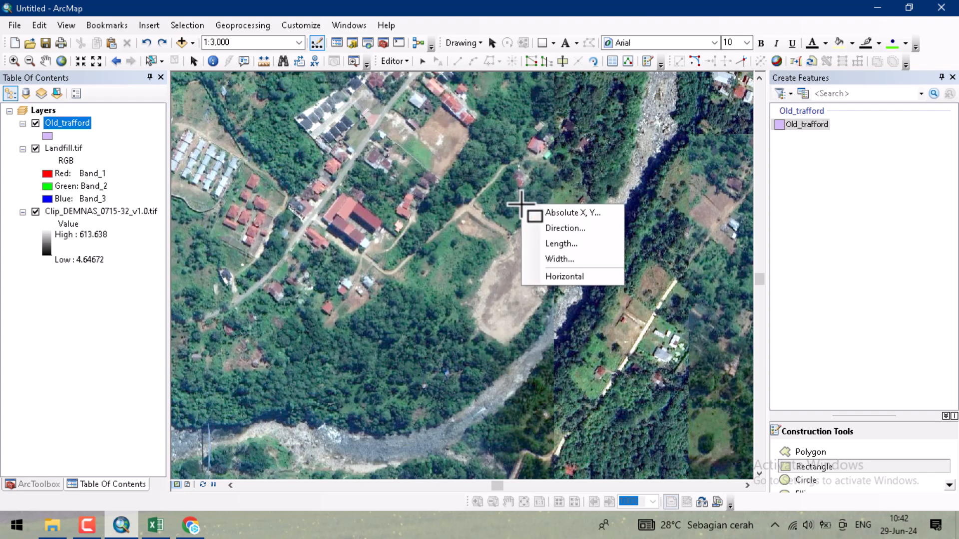
pyautogui.click(543, 244)
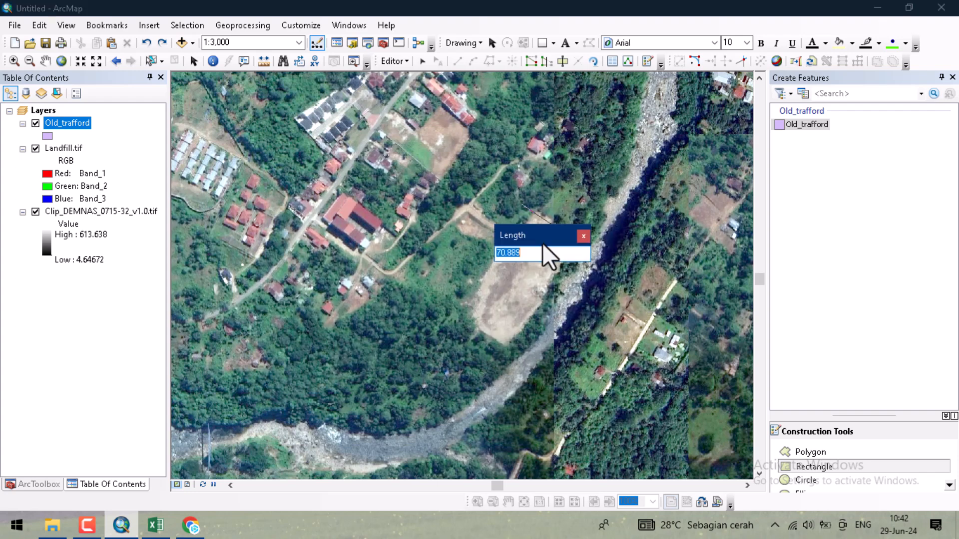
pyautogui.write('80')
pyautogui.press('Return')
pyautogui.click(518, 256)
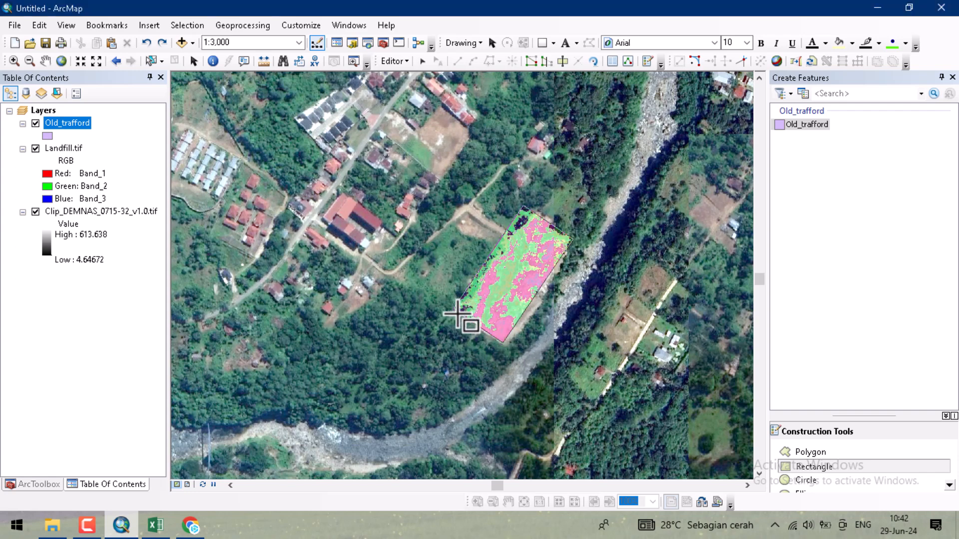
pyautogui.rightClick(461, 313)
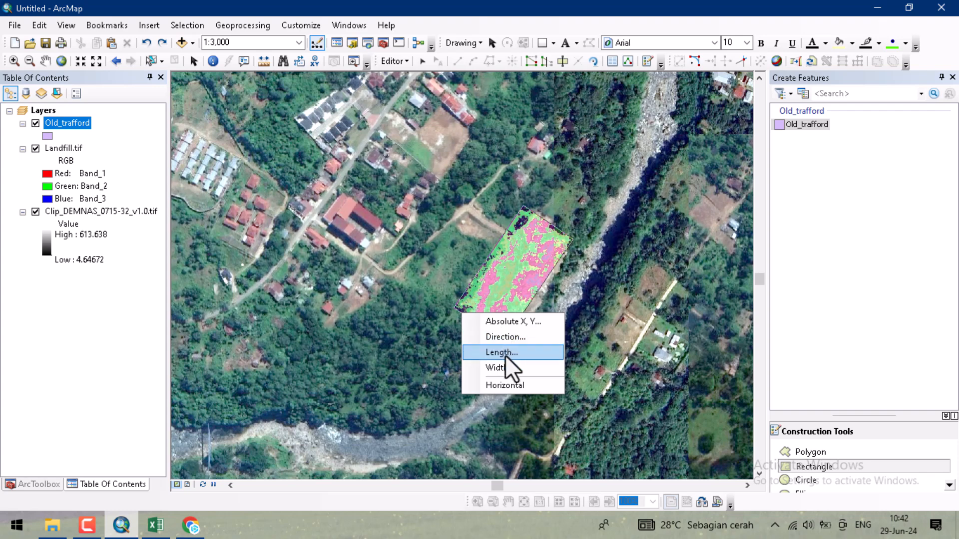
pyautogui.click(503, 368)
pyautogui.write('105')
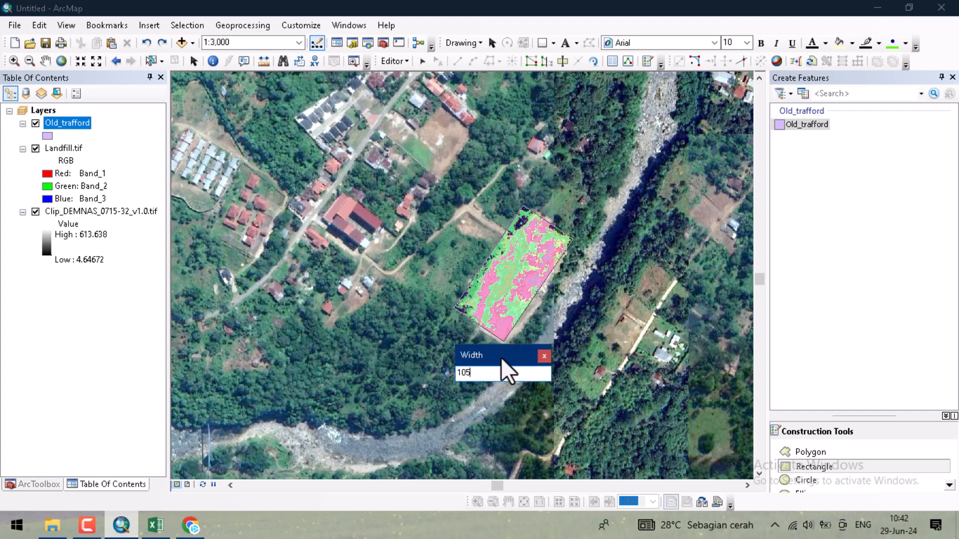
pyautogui.press('Return')
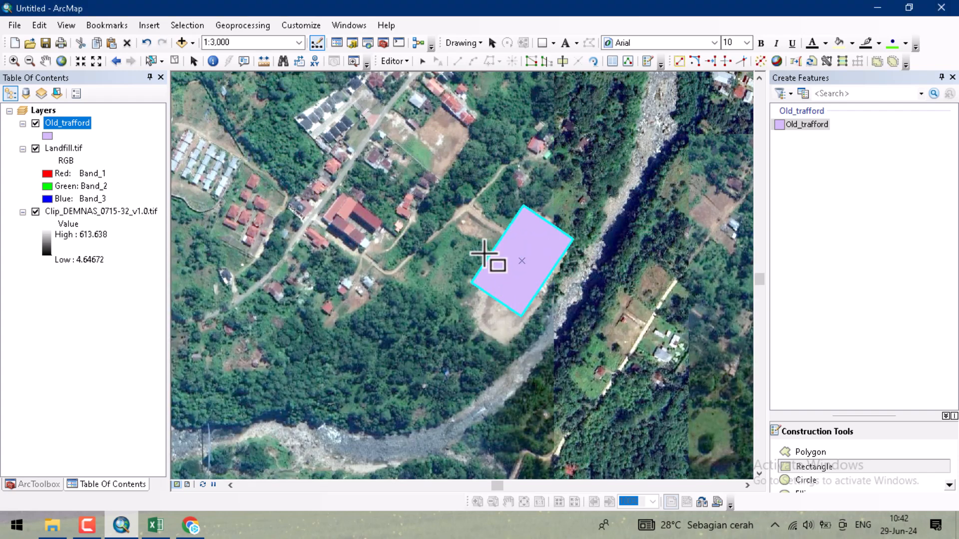
# - Clear the feature selection and stop editing Old_trafford, saving the edits
pyautogui.click(195, 26)
pyautogui.click(214, 139)
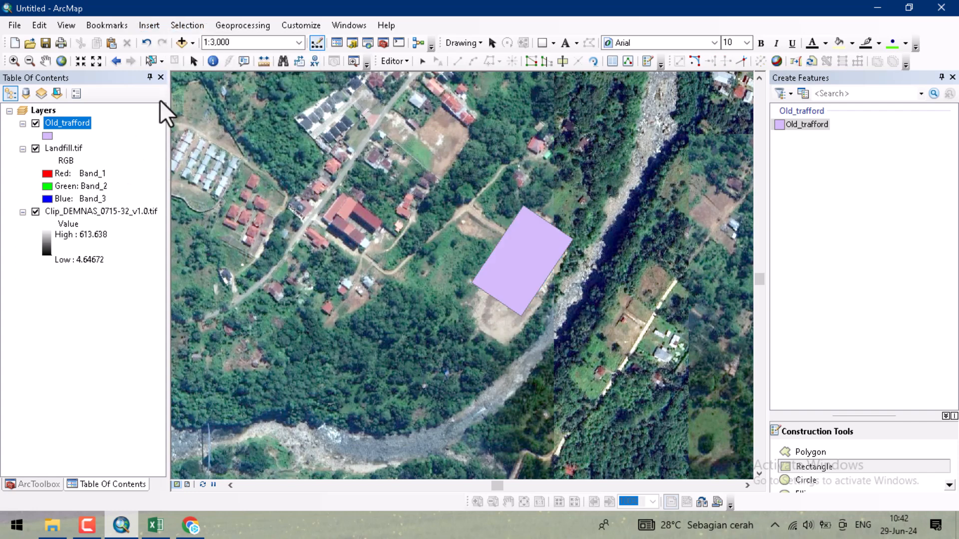
pyautogui.click(394, 61)
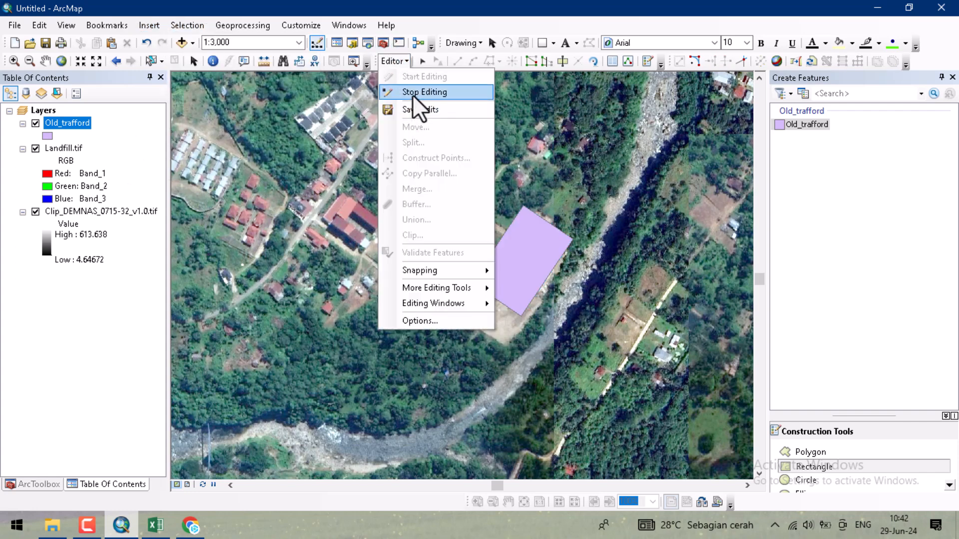
pyautogui.click(412, 95)
pyautogui.click(434, 305)
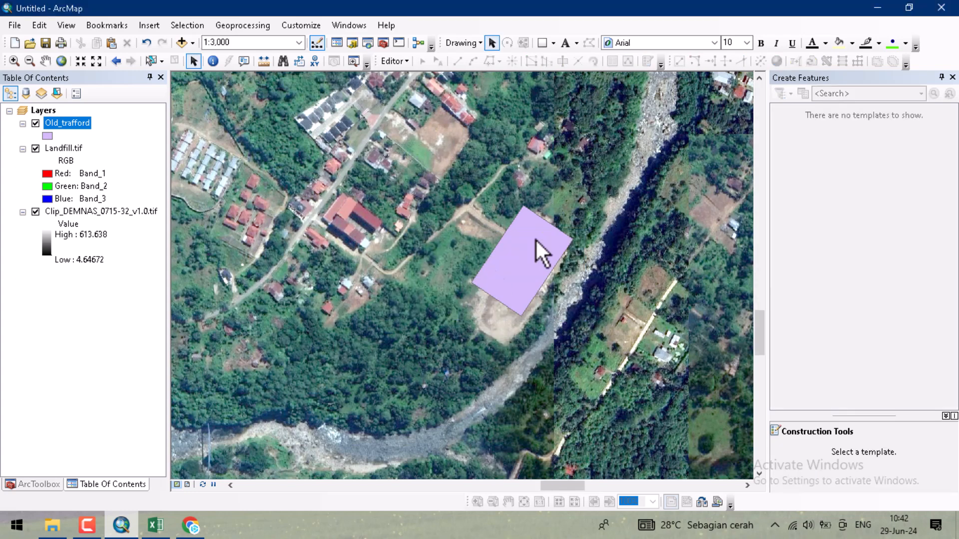
# - Close the Create Features window and add the Contour_tif1_Clip1 feature class from Default.gdb to the map
pyautogui.click(953, 77)
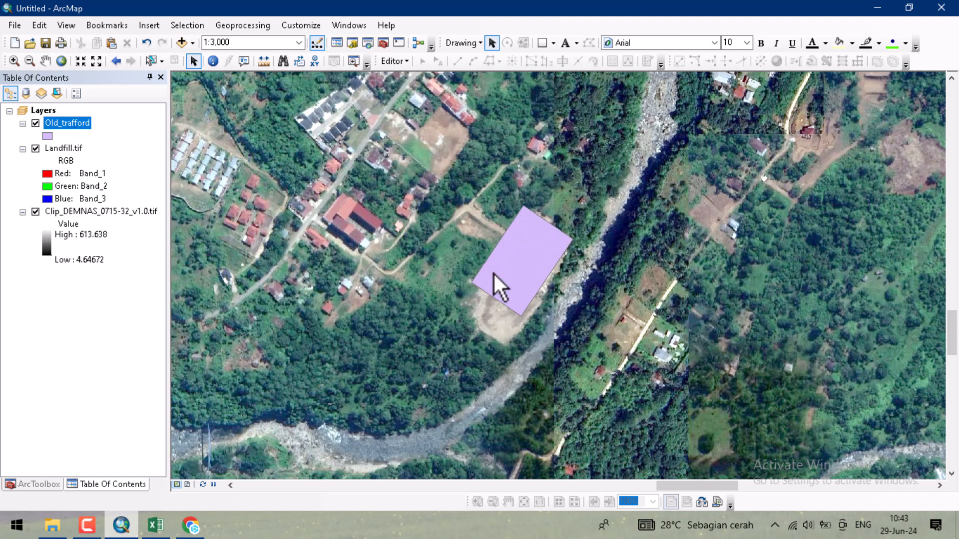
pyautogui.click(182, 42)
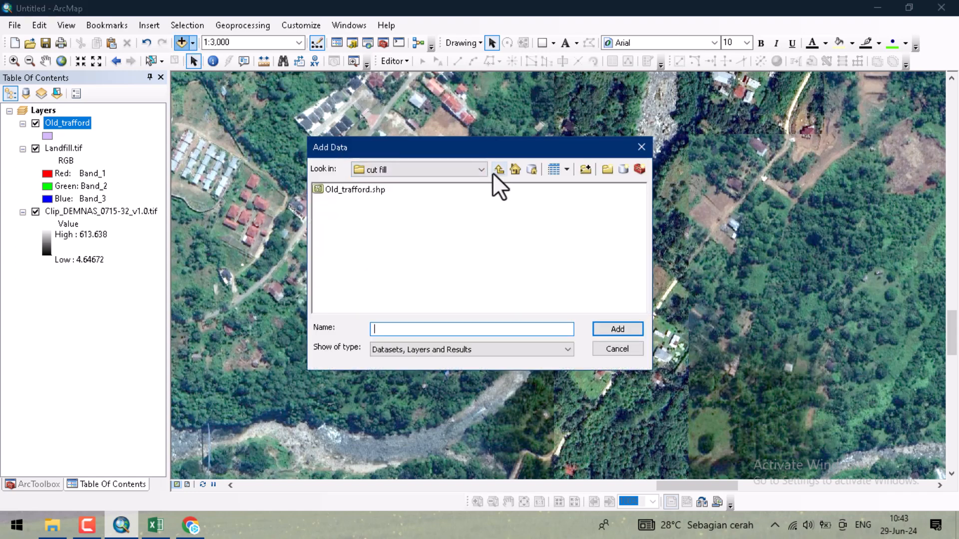
pyautogui.click(531, 169)
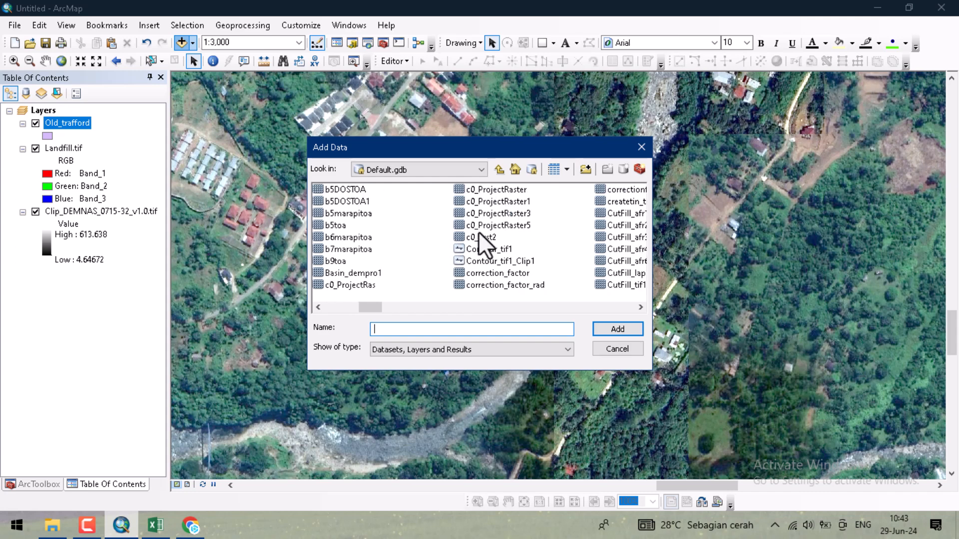
pyautogui.click(499, 256)
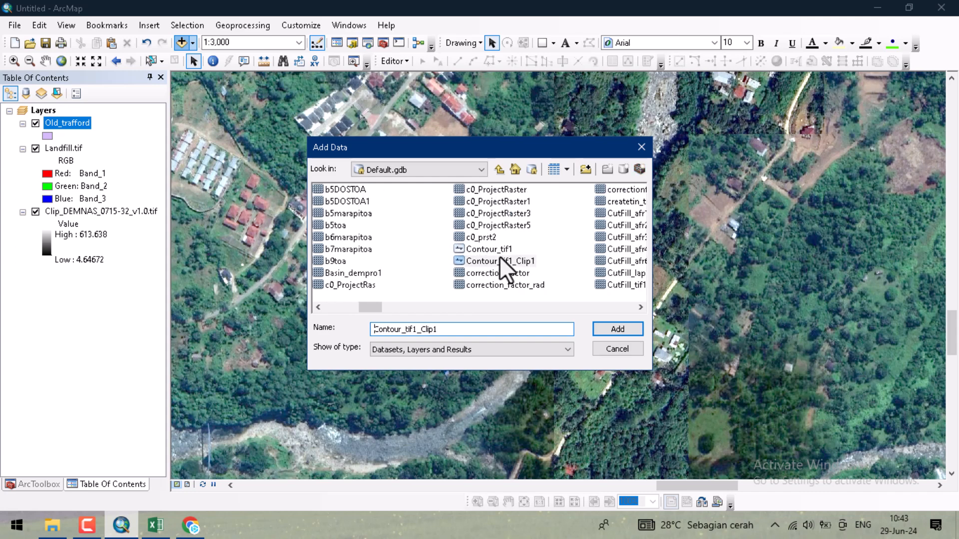
pyautogui.click(627, 325)
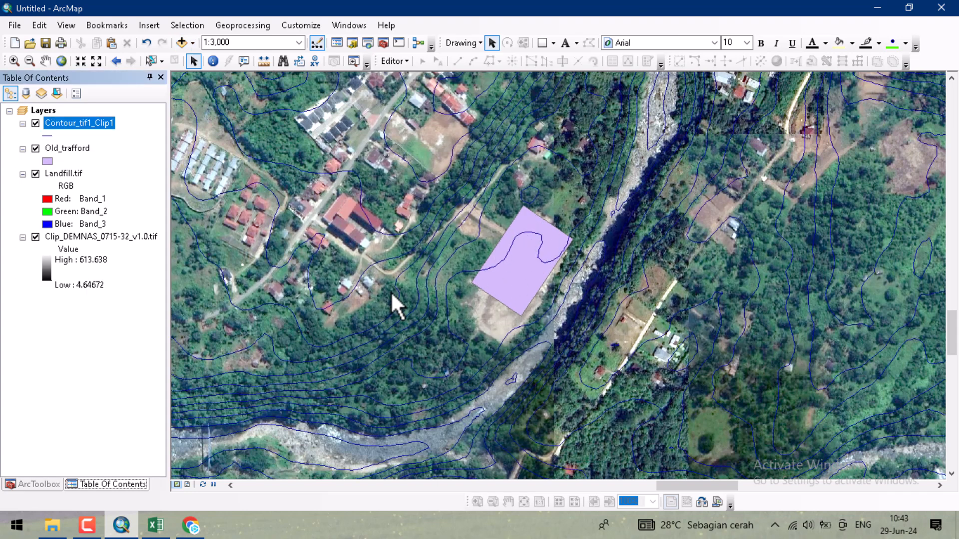
# - Label the Contour_tif1_Clip1 features using Contour as the label field
pyautogui.rightClick(74, 118)
pyautogui.moveTo(118, 293)
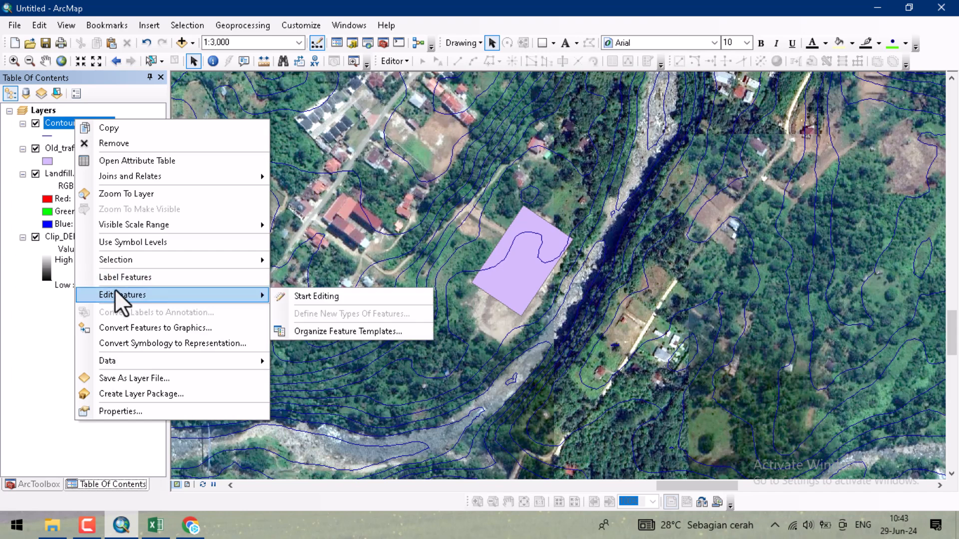
pyautogui.click(114, 279)
pyautogui.rightClick(89, 124)
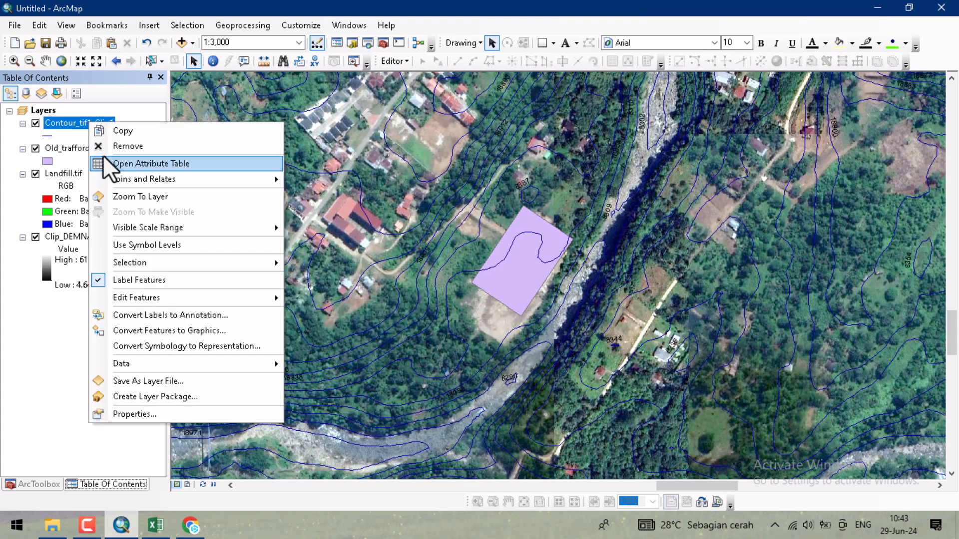
pyautogui.click(145, 414)
pyautogui.click(545, 93)
pyautogui.click(528, 202)
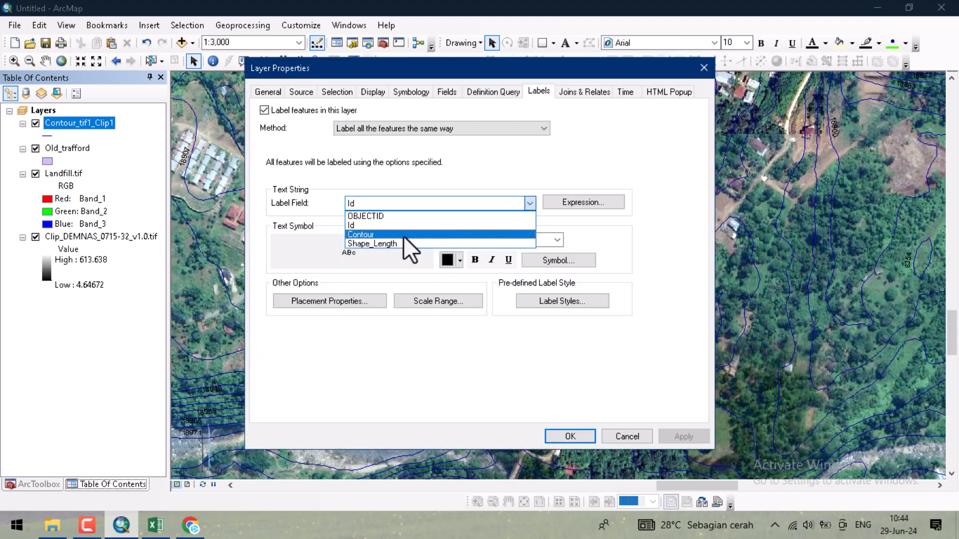
pyautogui.click(381, 234)
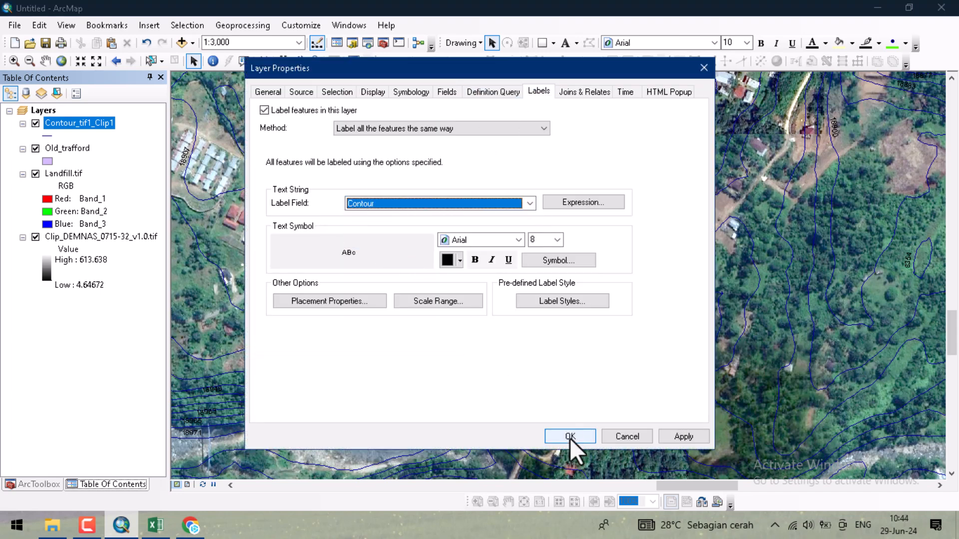
pyautogui.click(569, 436)
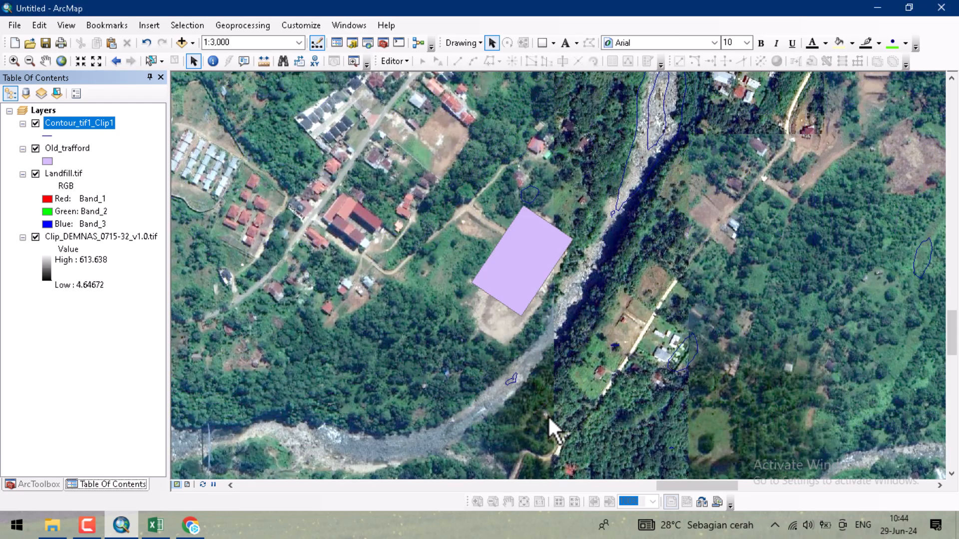
# - Compare the contours with the imagery around the site polygon, and hide the Landfill.tif, Clip_DEMNAS_0715-32_v1.0.tif and Contour_tif1_Clip1 layers
pyautogui.click(35, 173)
pyautogui.click(35, 236)
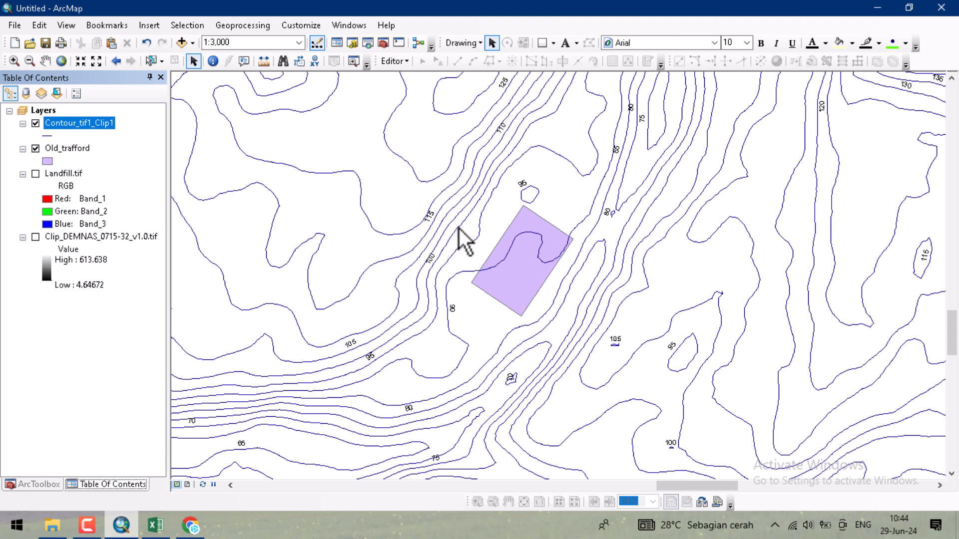
pyautogui.click(36, 174)
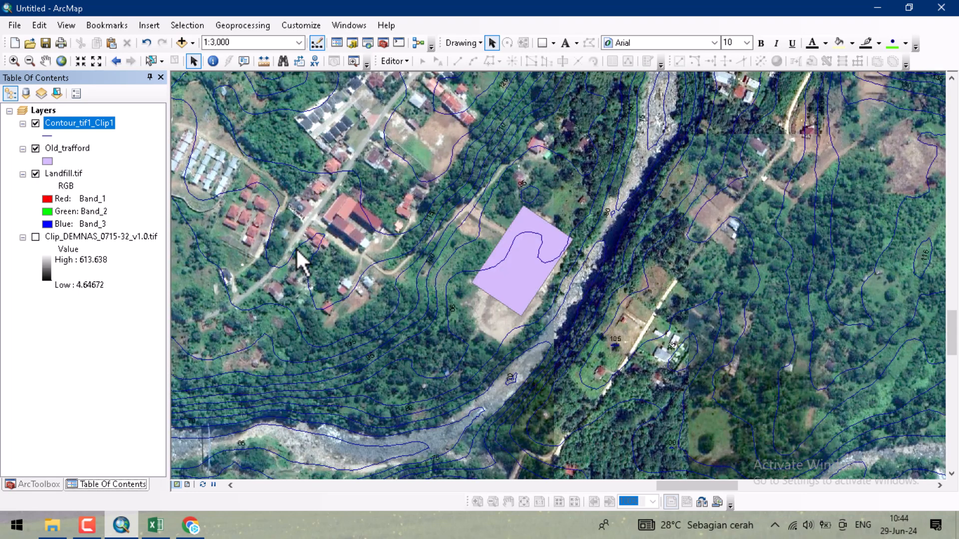
pyautogui.click(35, 174)
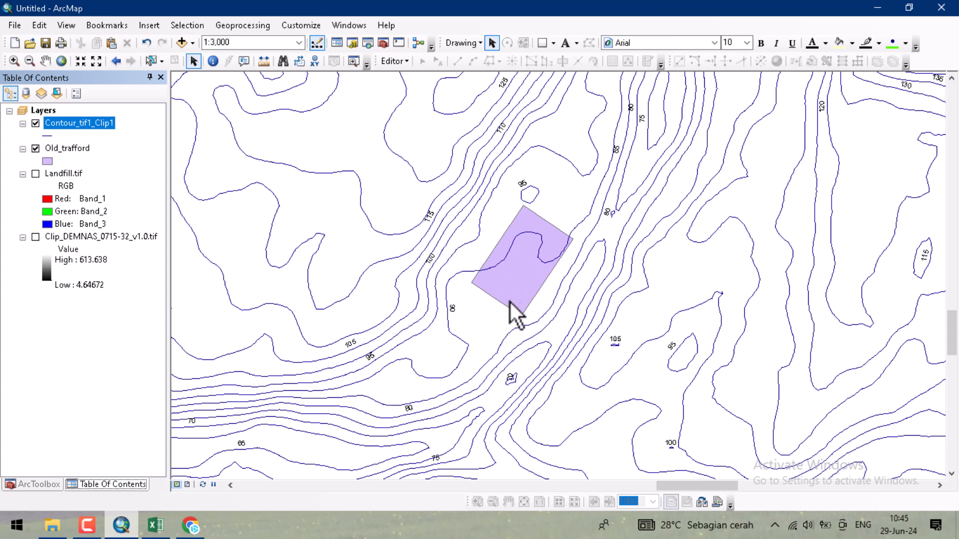
pyautogui.scroll(1, 554, 275)
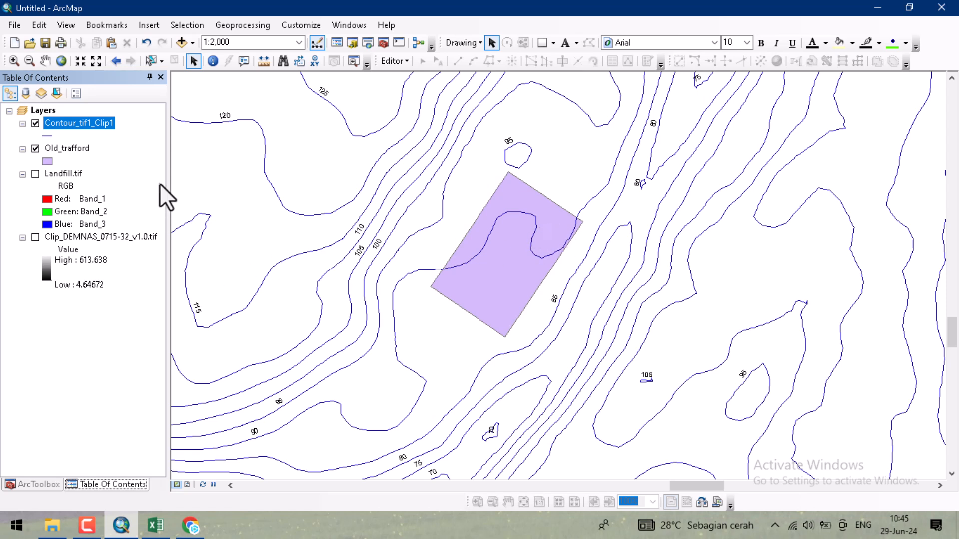
pyautogui.click(35, 123)
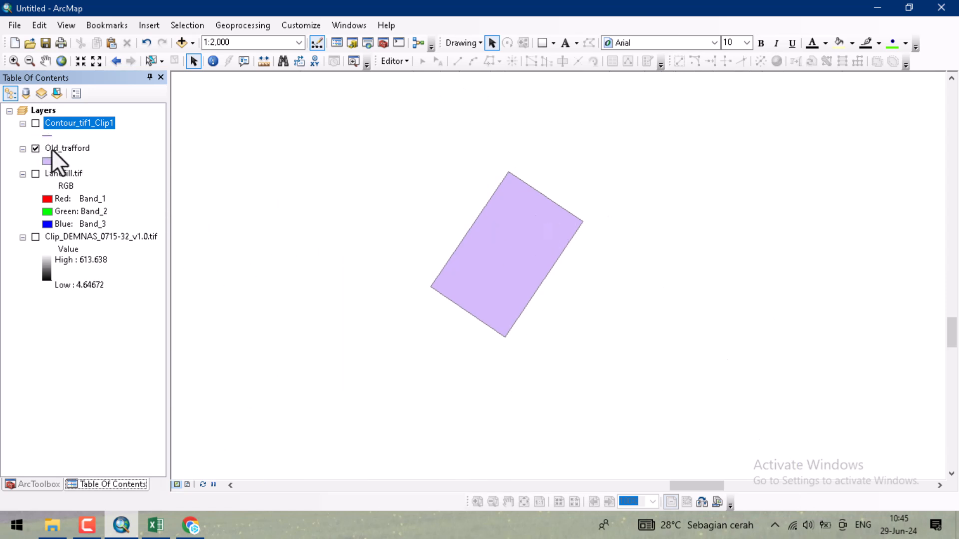
# - Add a Short Integer field named elvasi to the Old_trafford attribute table
pyautogui.rightClick(74, 150)
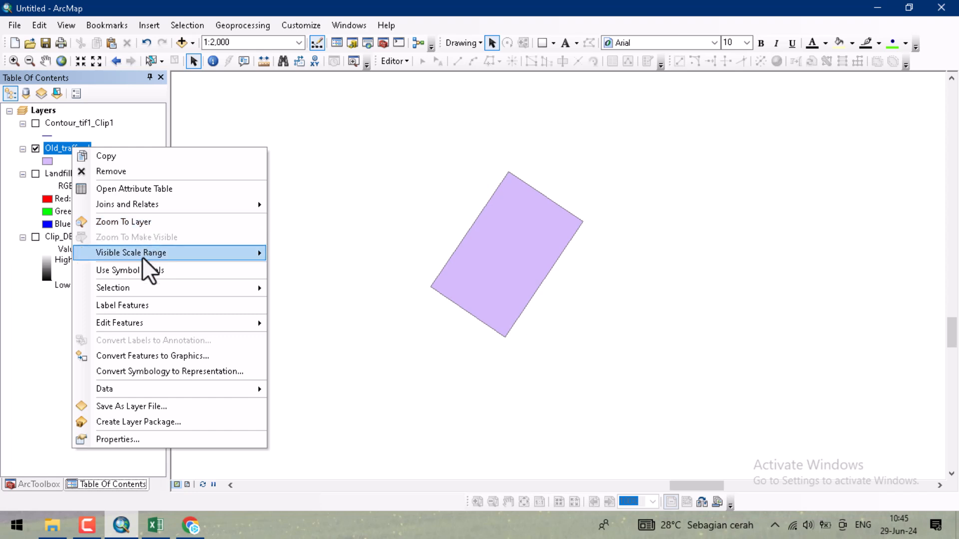
pyautogui.click(127, 189)
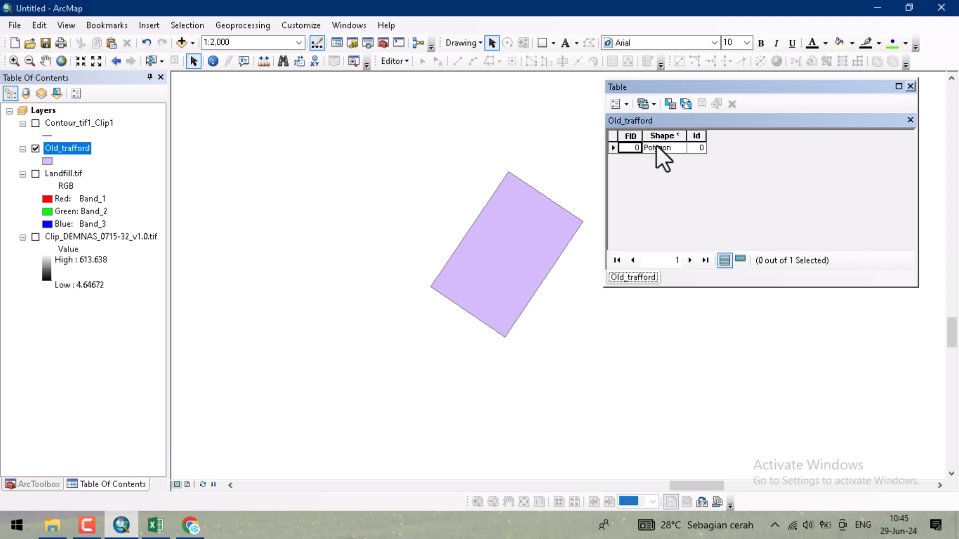
pyautogui.click(625, 103)
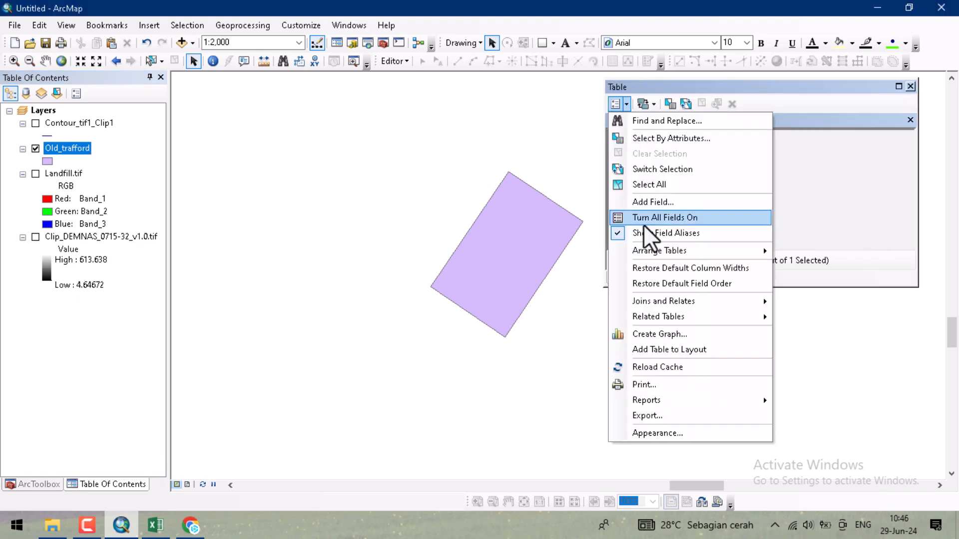
pyautogui.click(645, 202)
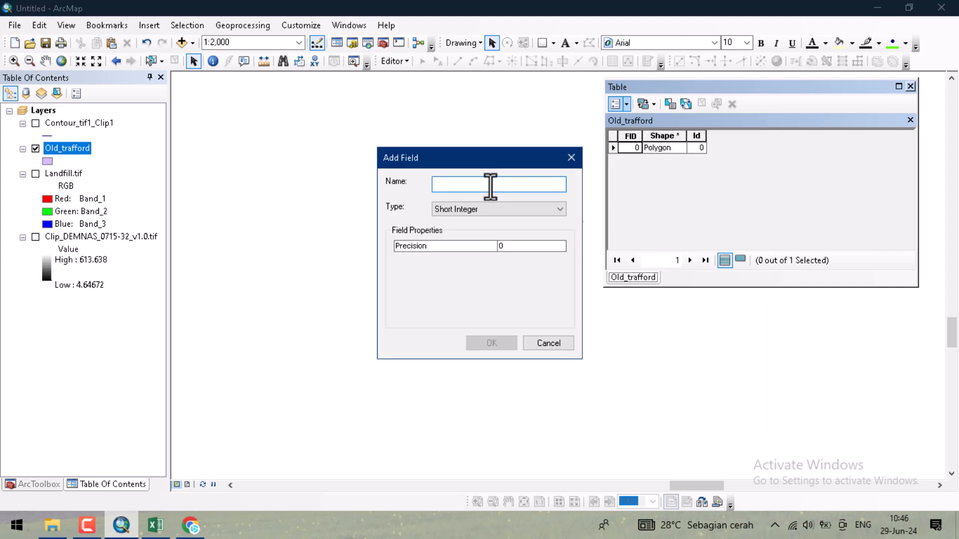
pyautogui.write('elvasi')
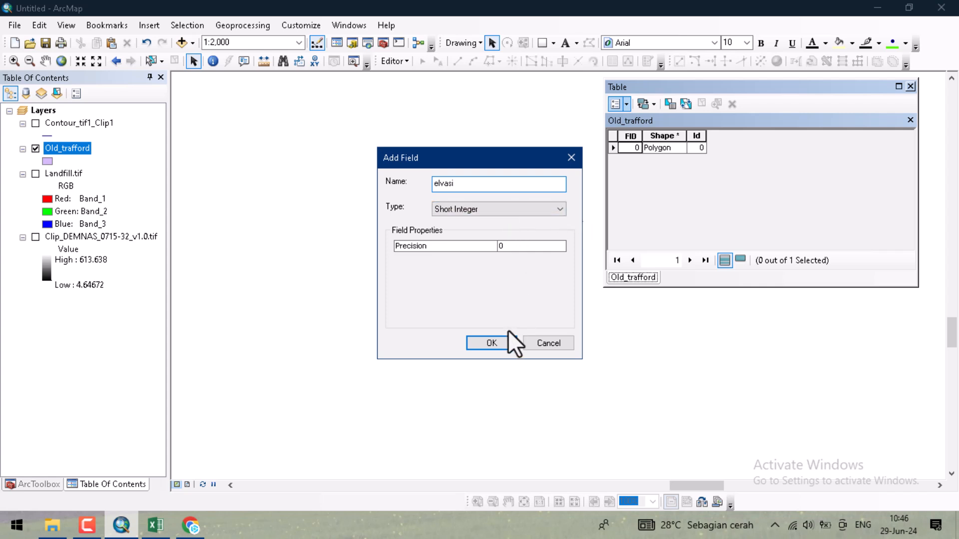
pyautogui.click(496, 347)
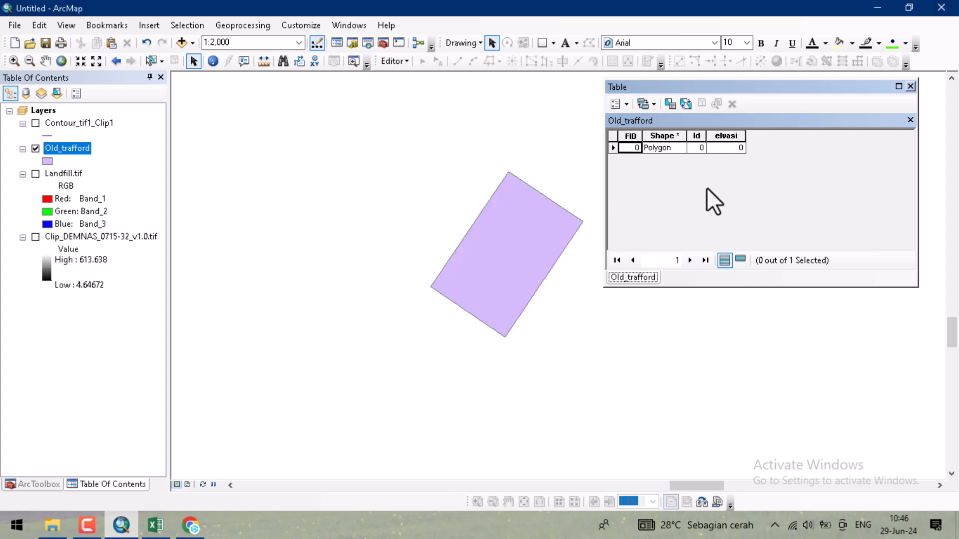
# - Set the elvasi field to 90 with the Field Calculator and close the attribute table
pyautogui.rightClick(724, 137)
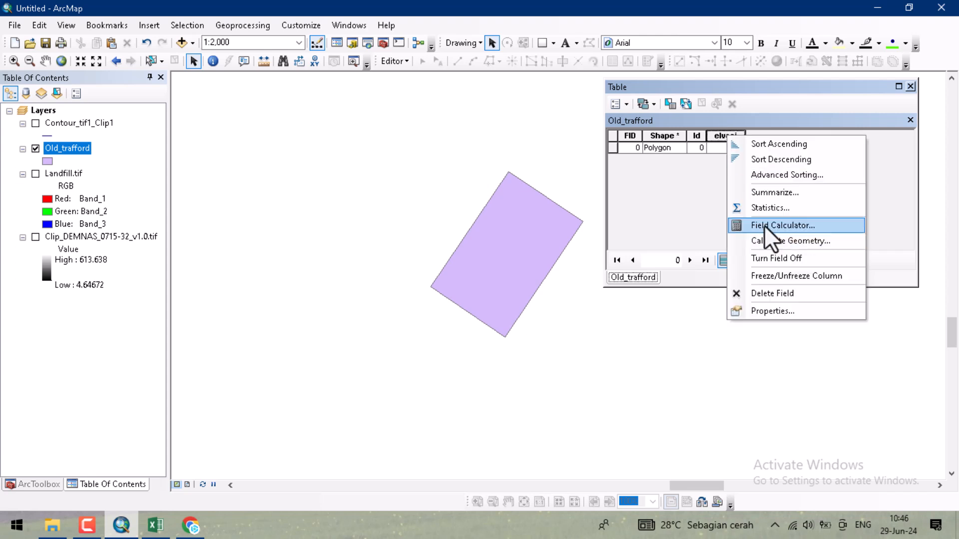
pyautogui.click(769, 224)
pyautogui.click(404, 287)
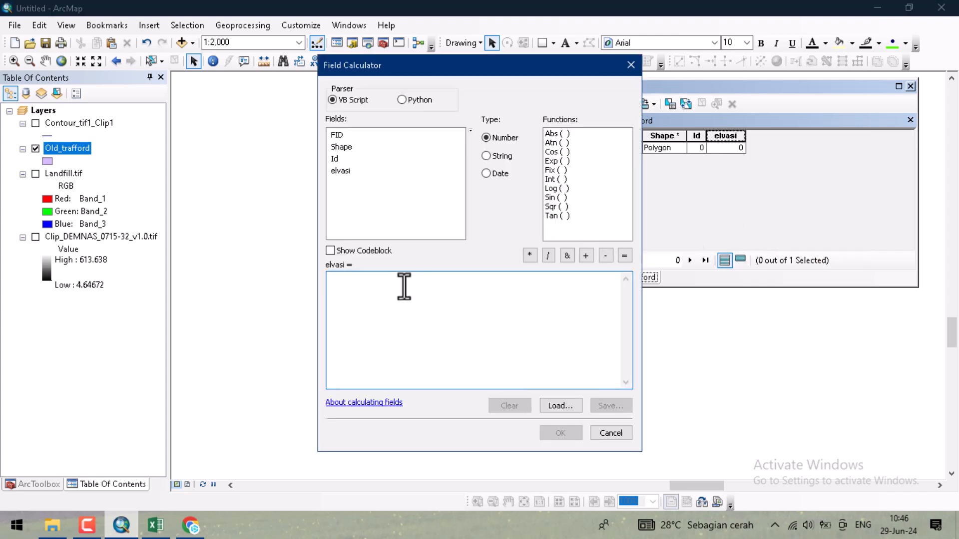
pyautogui.write('90')
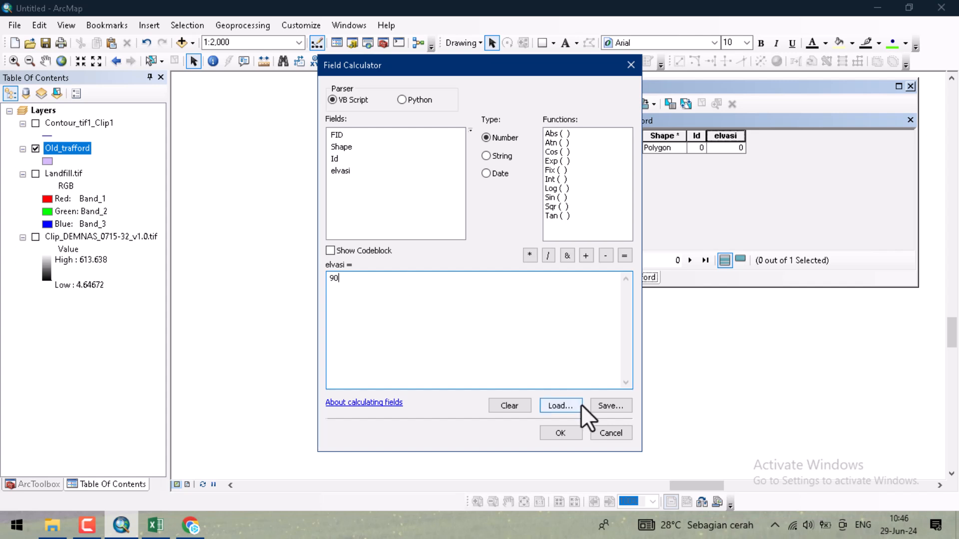
pyautogui.click(550, 428)
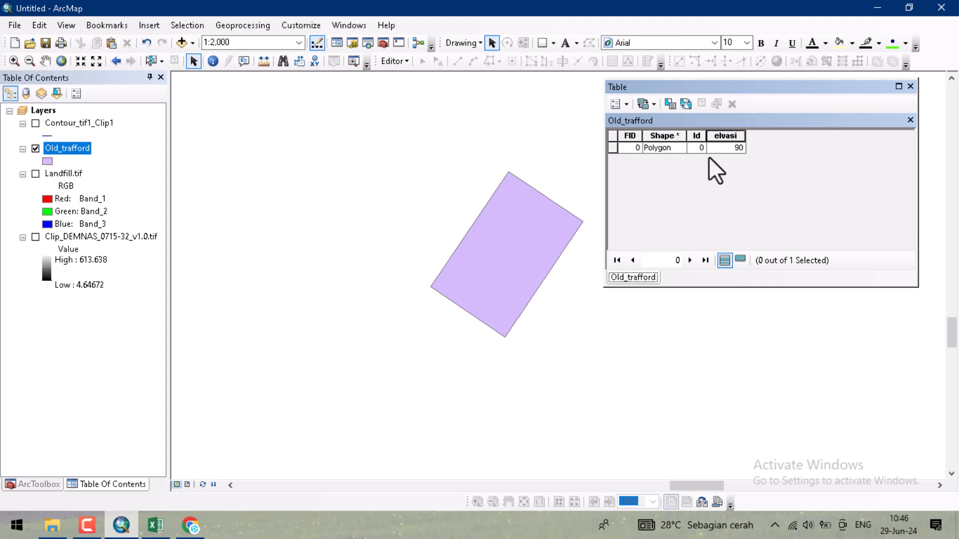
pyautogui.click(910, 86)
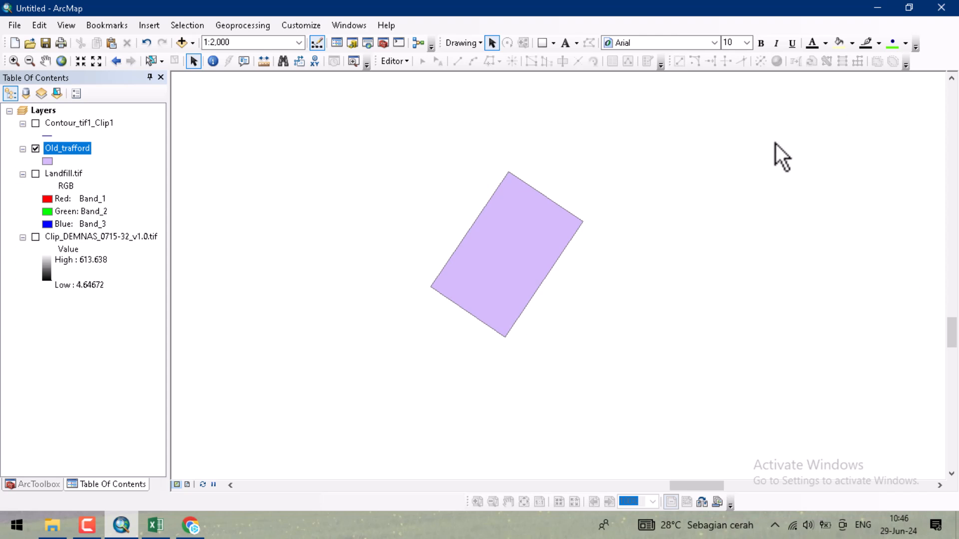
# - Reopen the Old_trafford attribute table and add a Double field named luas
pyautogui.rightClick(73, 146)
pyautogui.click(124, 188)
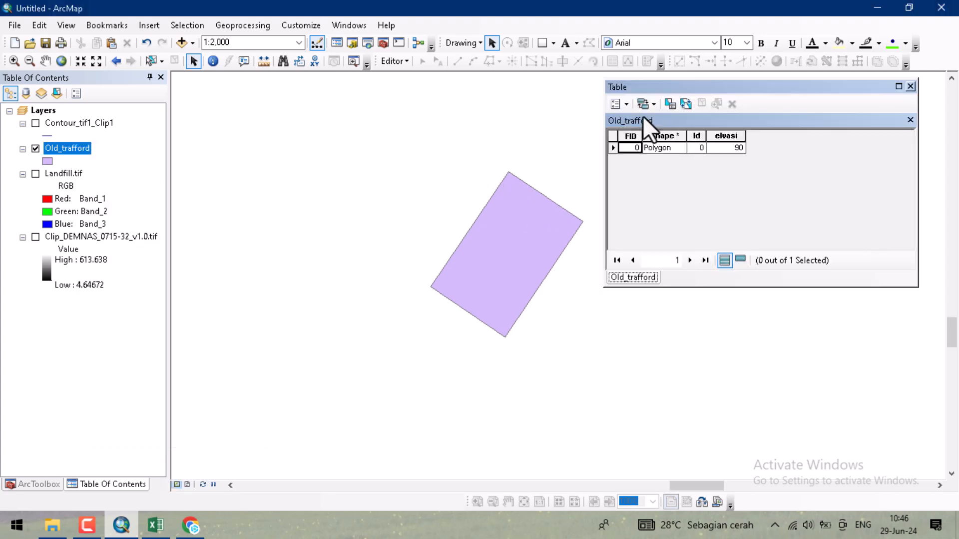
pyautogui.click(626, 104)
pyautogui.click(640, 205)
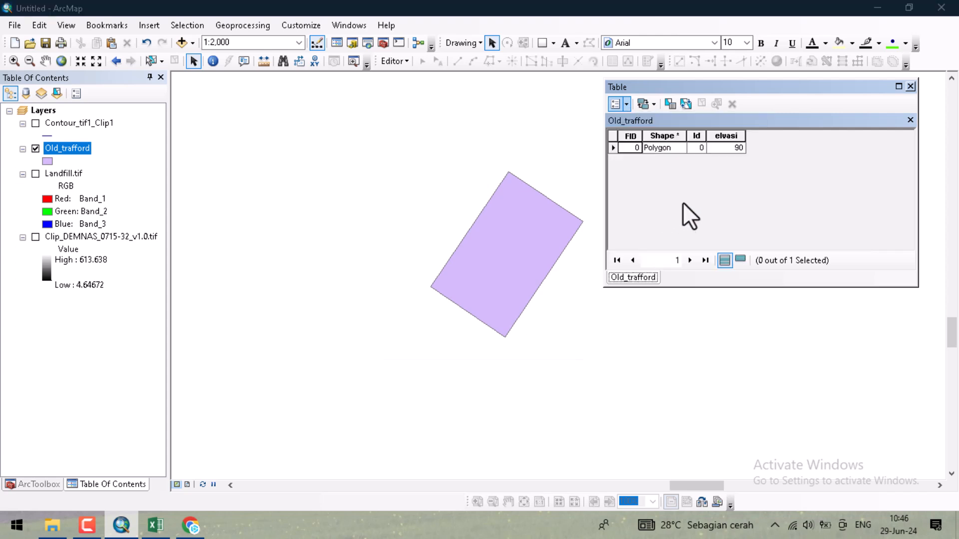
pyautogui.write('luas')
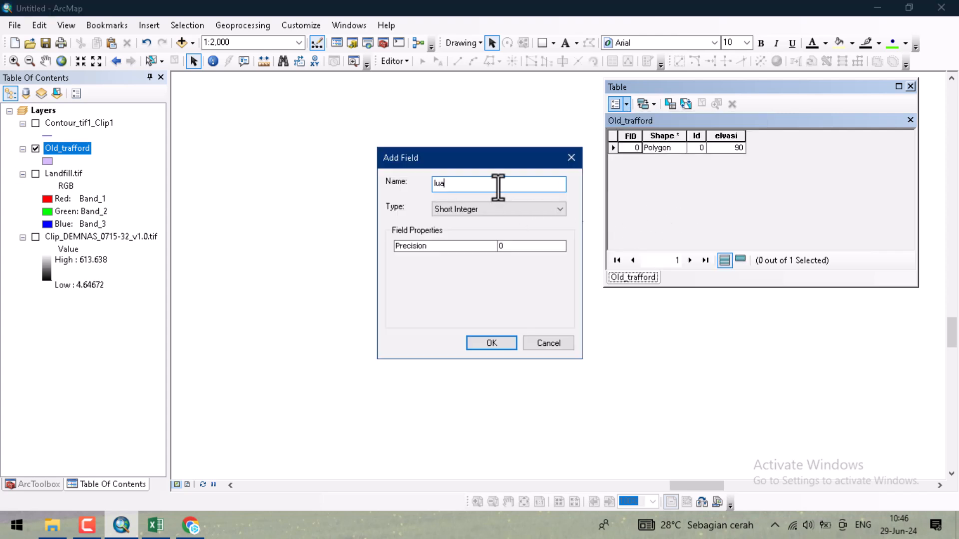
pyautogui.click(532, 205)
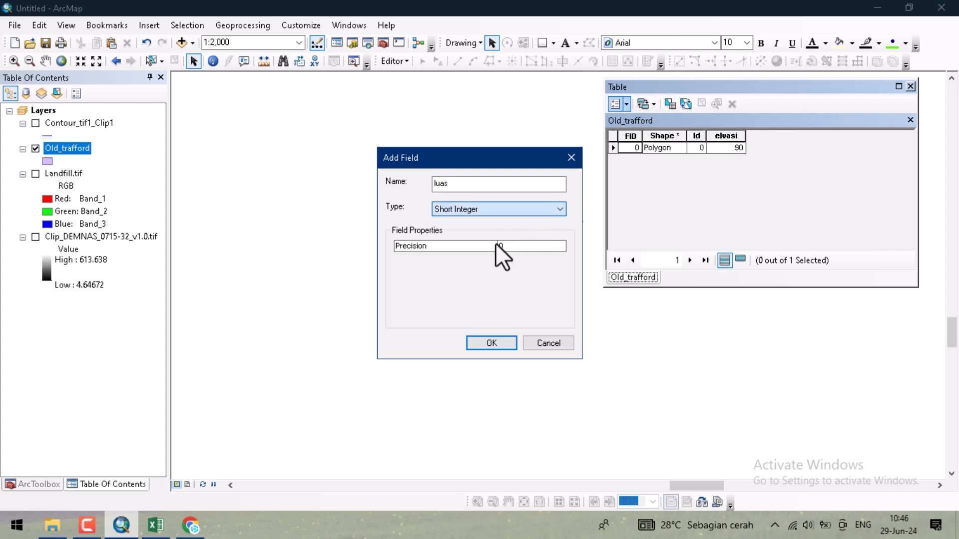
pyautogui.click(498, 241)
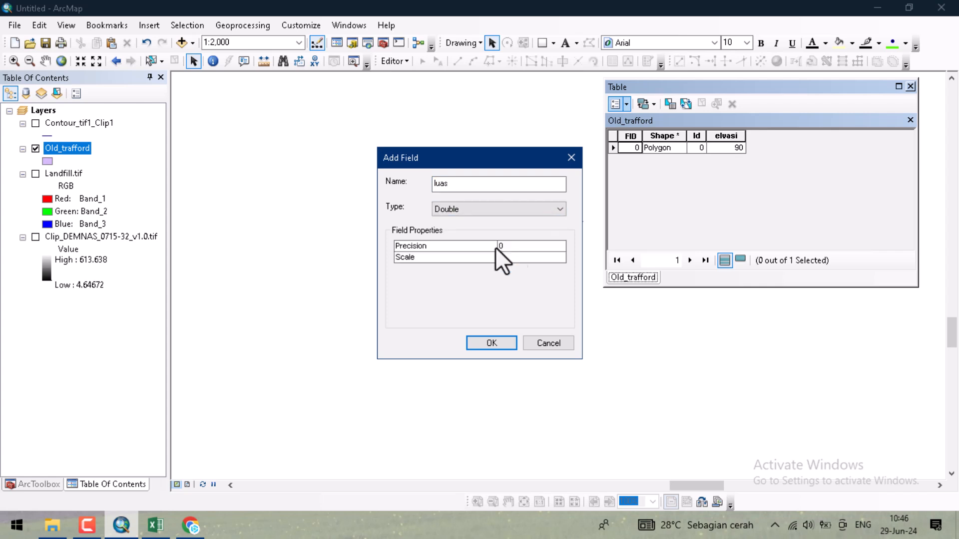
pyautogui.click(492, 343)
# - Calculate the polygon's area in square meters into the luas field and close the attribute table
pyautogui.rightClick(797, 135)
pyautogui.click(826, 238)
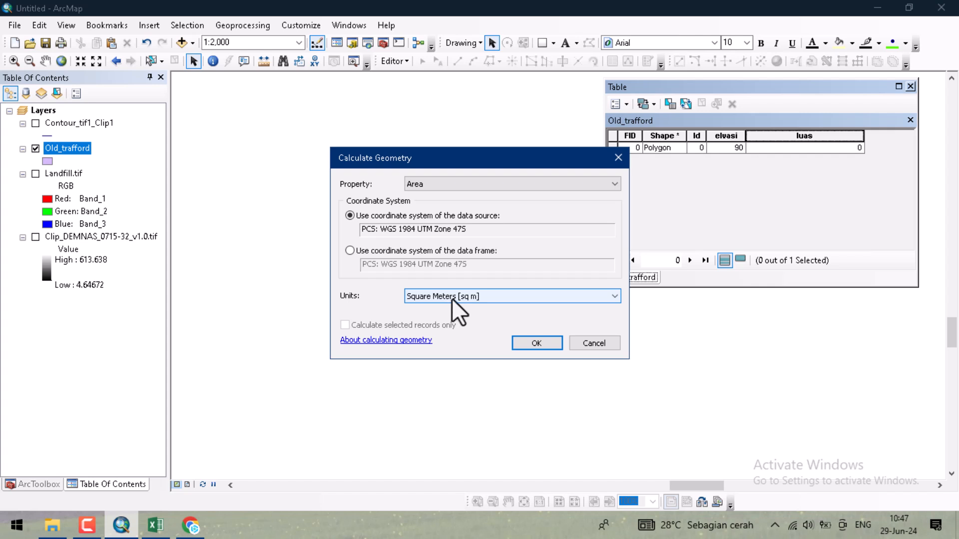
pyautogui.click(533, 343)
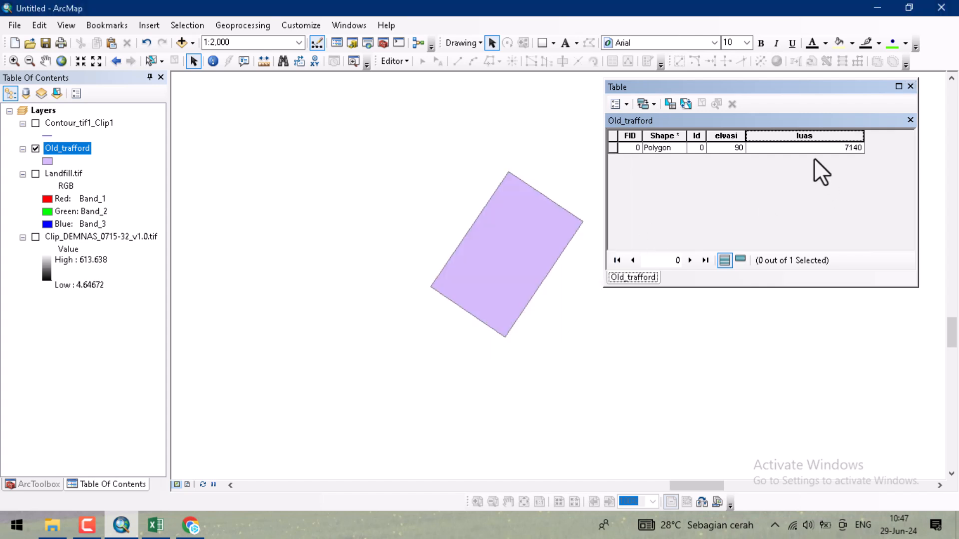
pyautogui.click(833, 148)
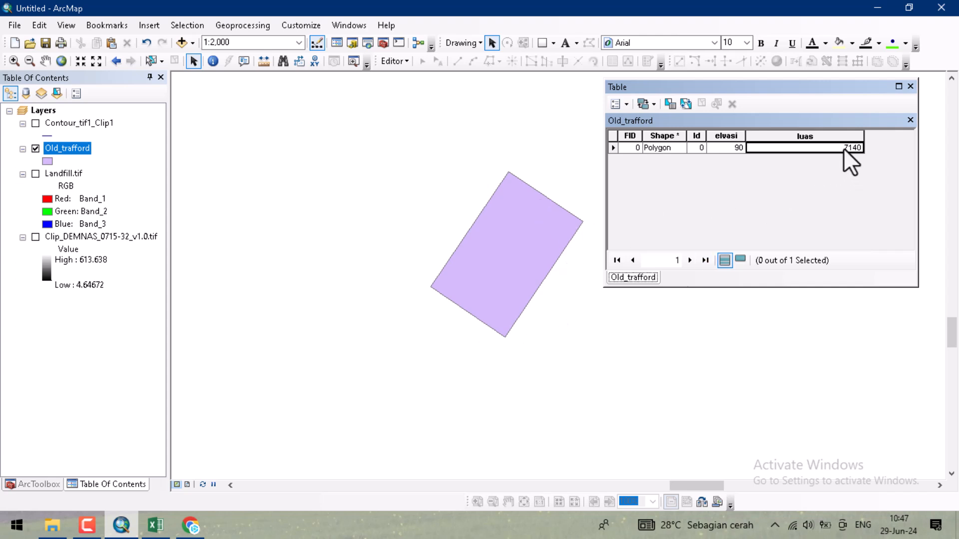
pyautogui.click(910, 85)
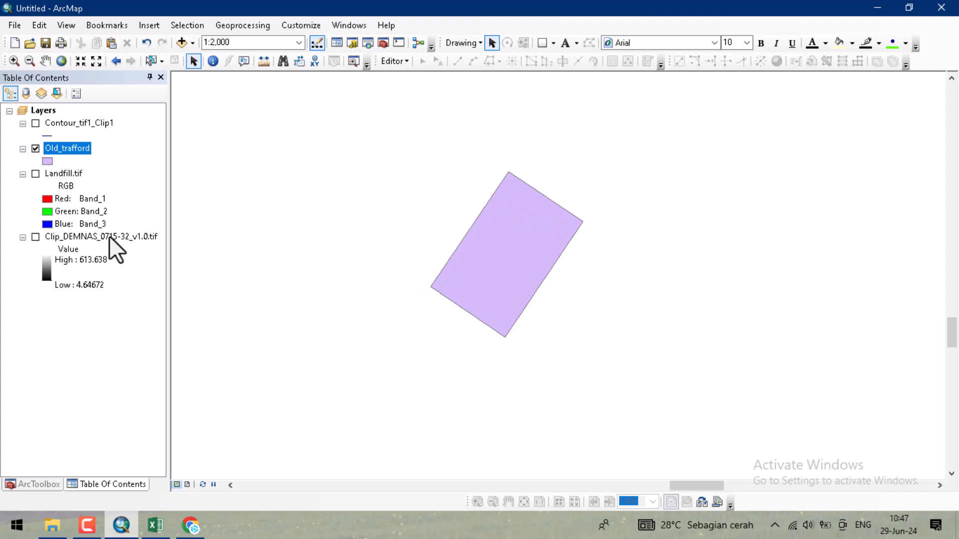
# - Start the Feature to Raster conversion tool with Old_trafford as the input features and elvasi as the value field
pyautogui.click(37, 484)
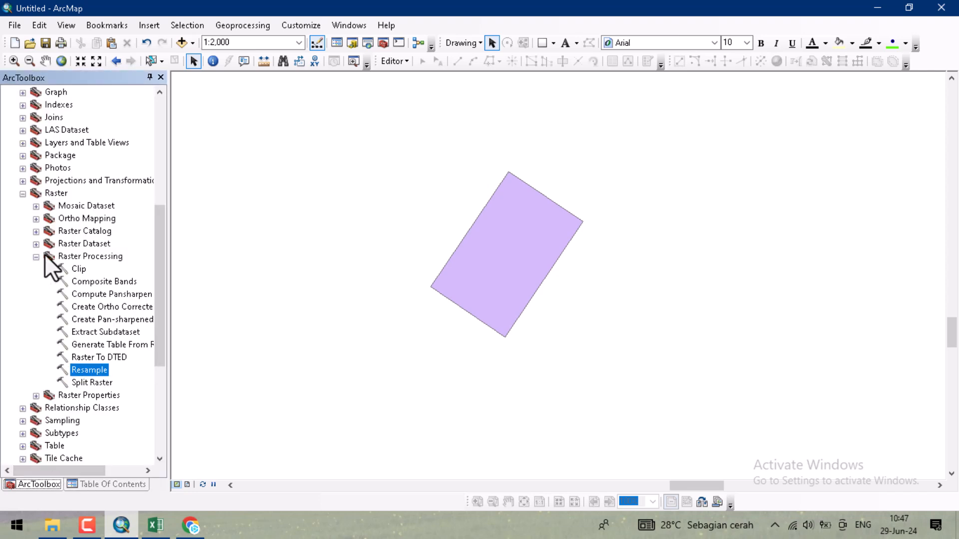
pyautogui.scroll(7, 40, 245)
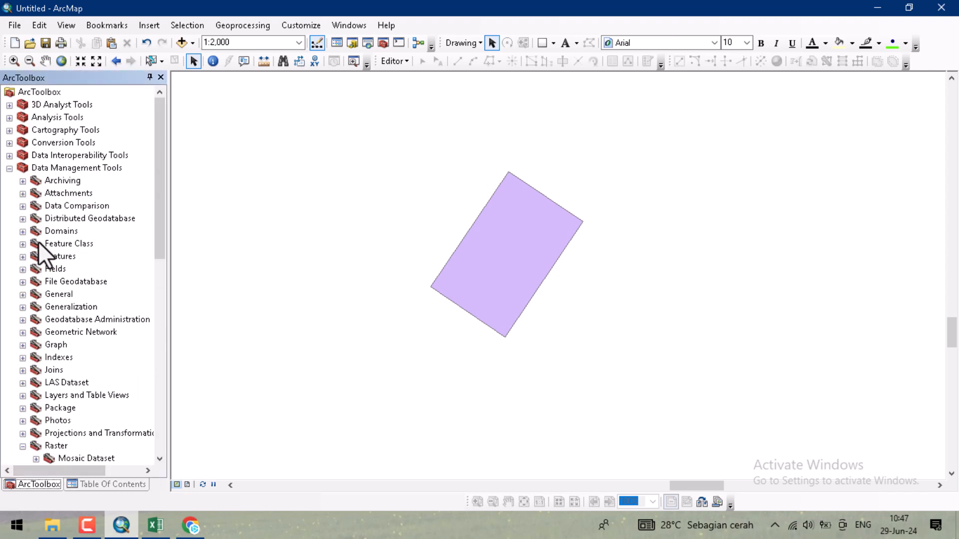
pyautogui.click(9, 143)
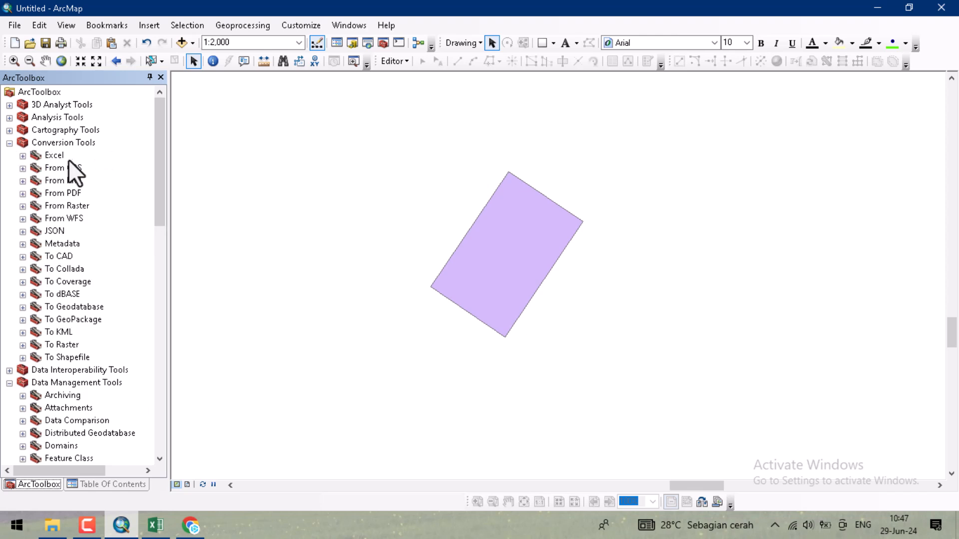
pyautogui.click(22, 345)
pyautogui.doubleClick(76, 294)
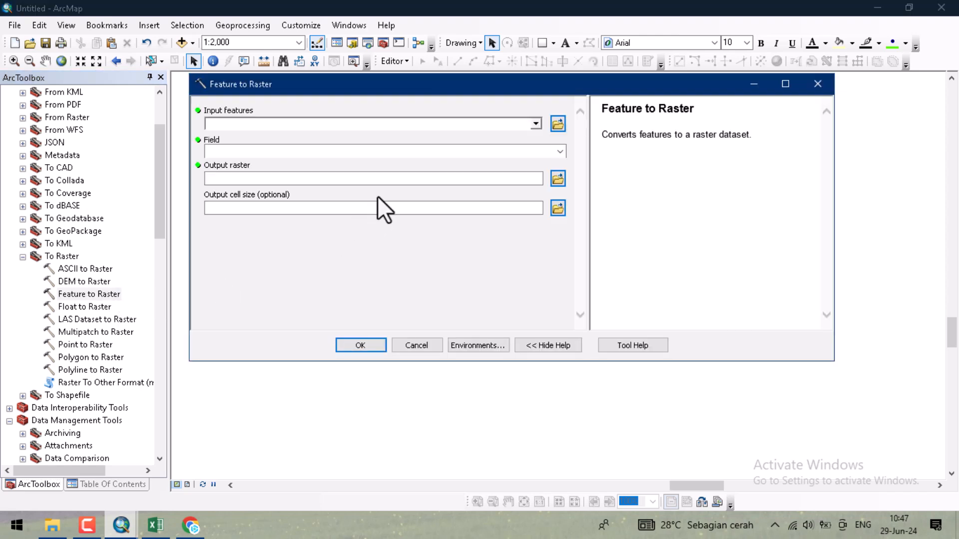
pyautogui.click(535, 124)
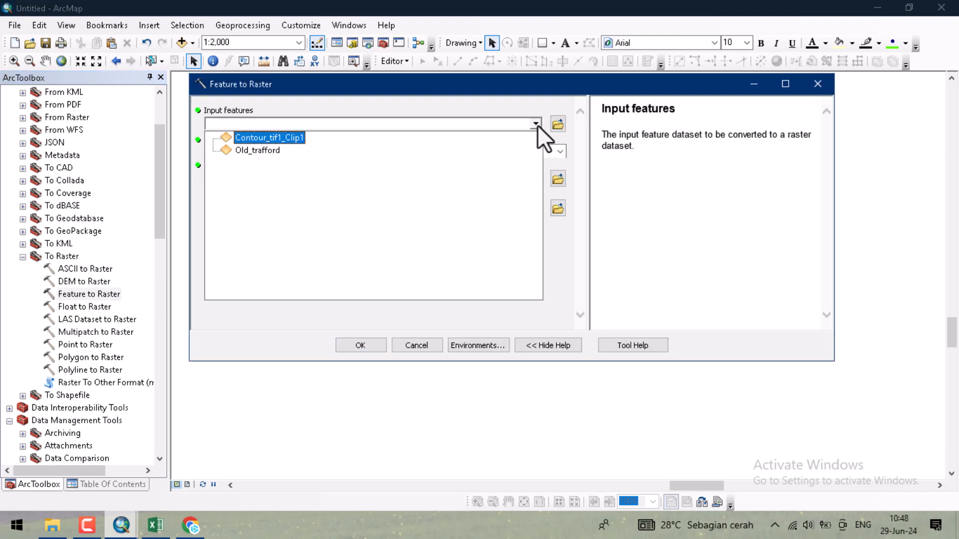
pyautogui.click(259, 150)
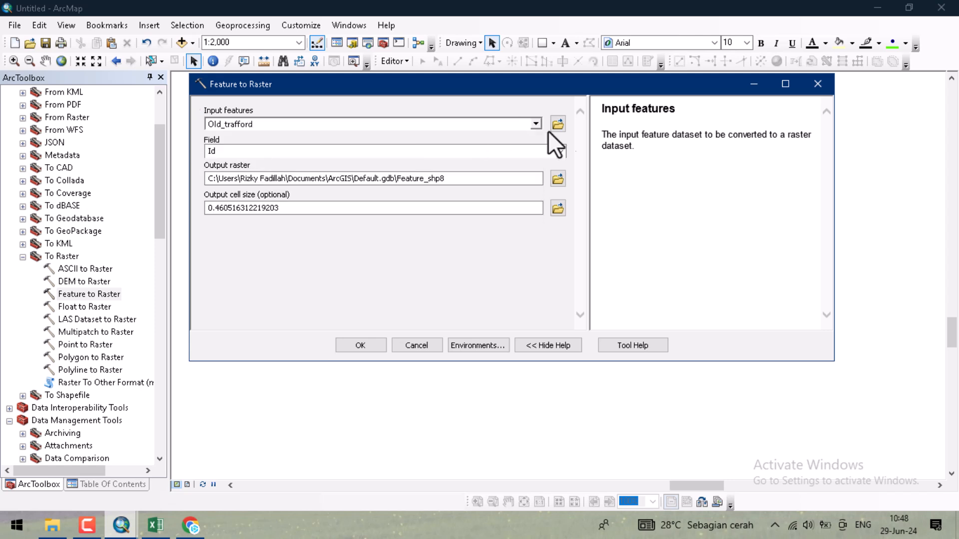
pyautogui.click(559, 152)
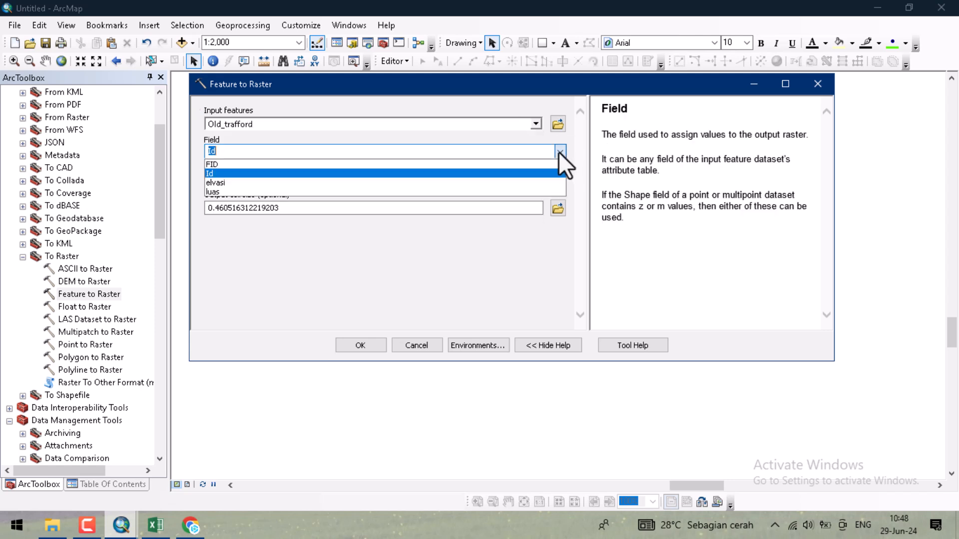
pyautogui.click(241, 182)
# - Name the output raster DEM_lapanganbola in the default geodatabase, keeping the suggested cell size
pyautogui.doubleClick(422, 180)
pyautogui.write('DEM')
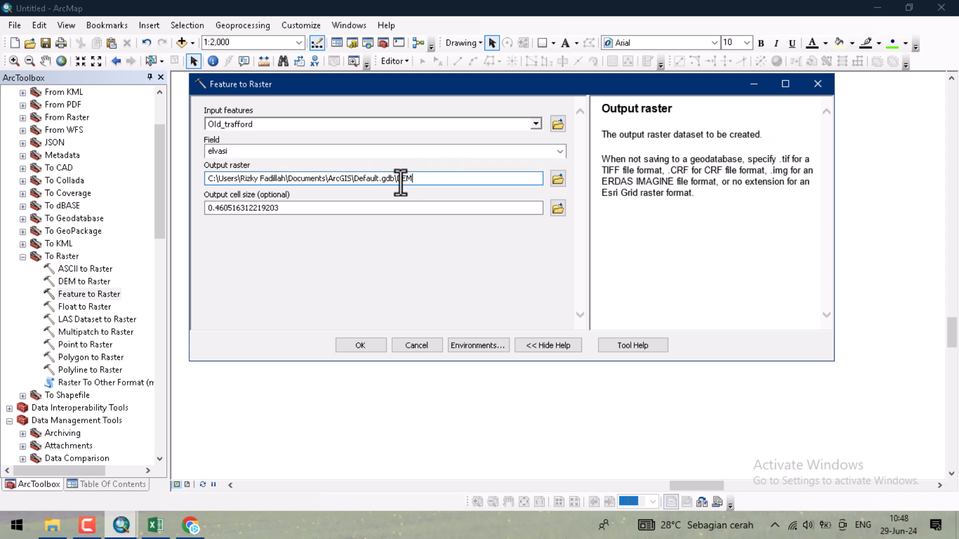
pyautogui.write('_lapanganbola')
pyautogui.click(499, 208)
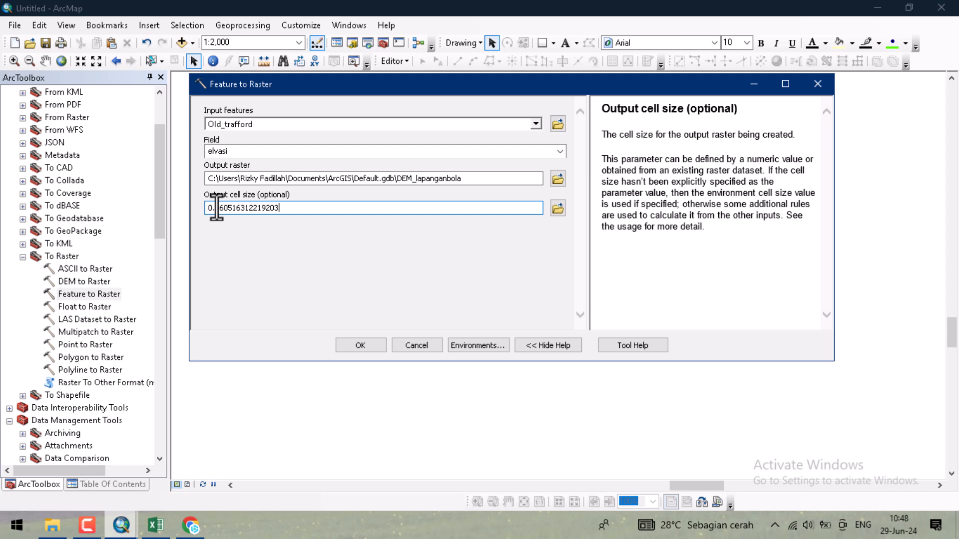
# - In the tool's environment settings, specify WGS_1984_UTM_Zone_47S from the map layers as the output XY coordinate system
pyautogui.click(466, 345)
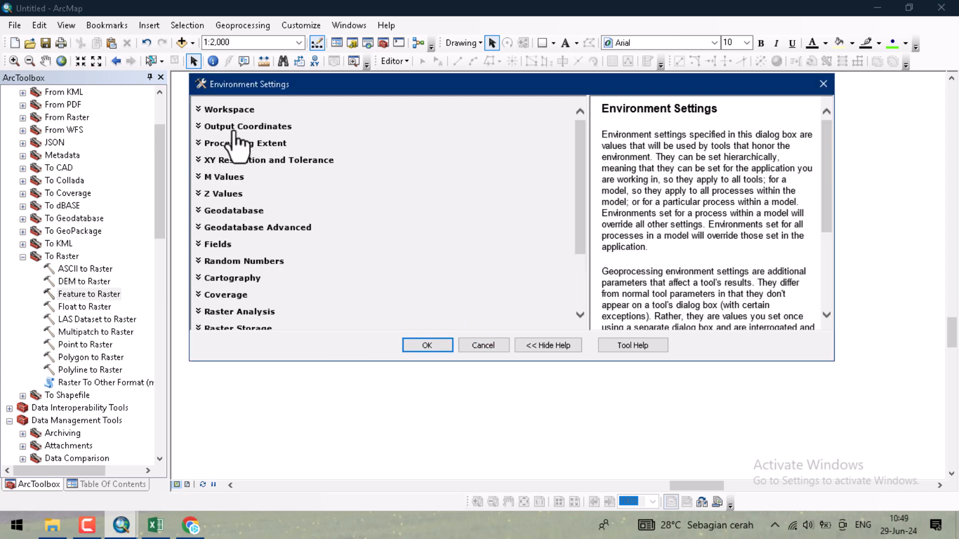
pyautogui.click(257, 127)
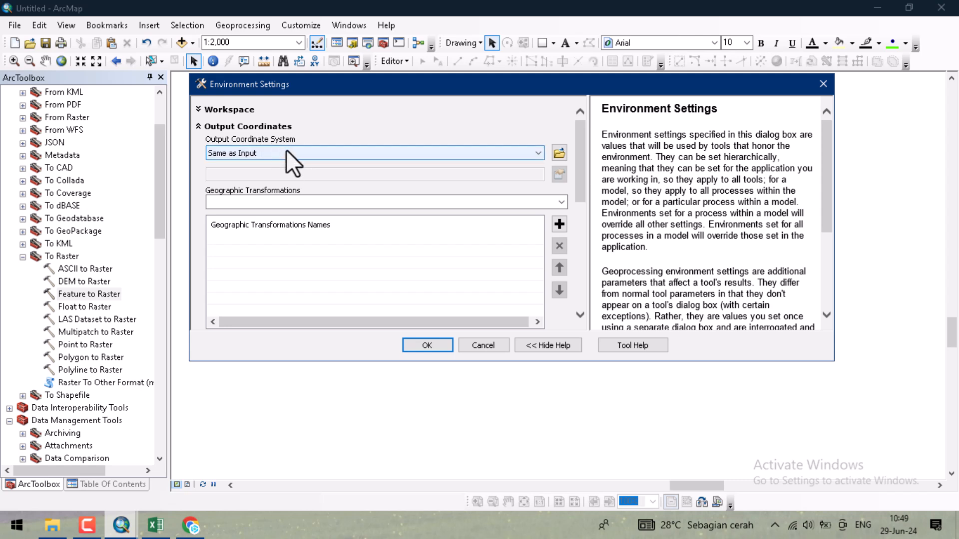
pyautogui.click(481, 155)
pyautogui.click(264, 176)
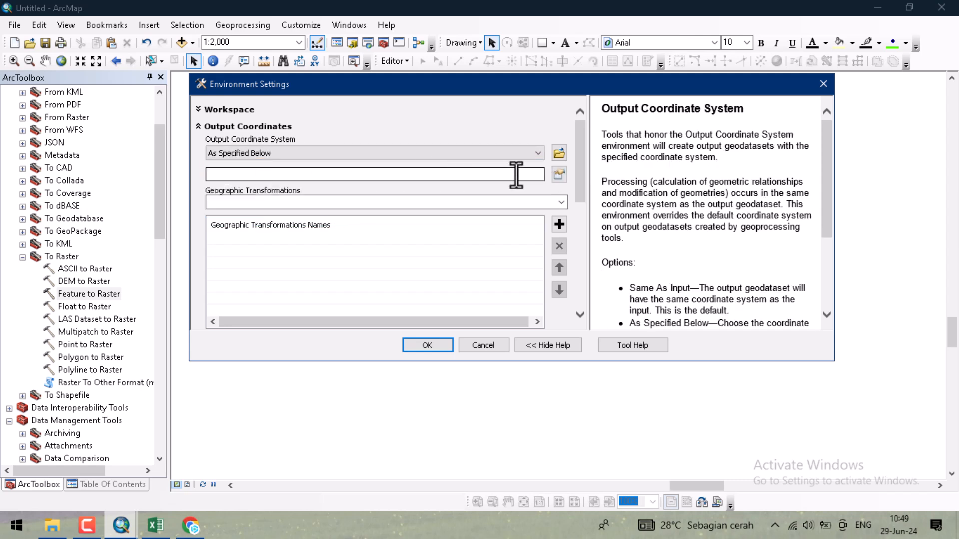
pyautogui.click(559, 174)
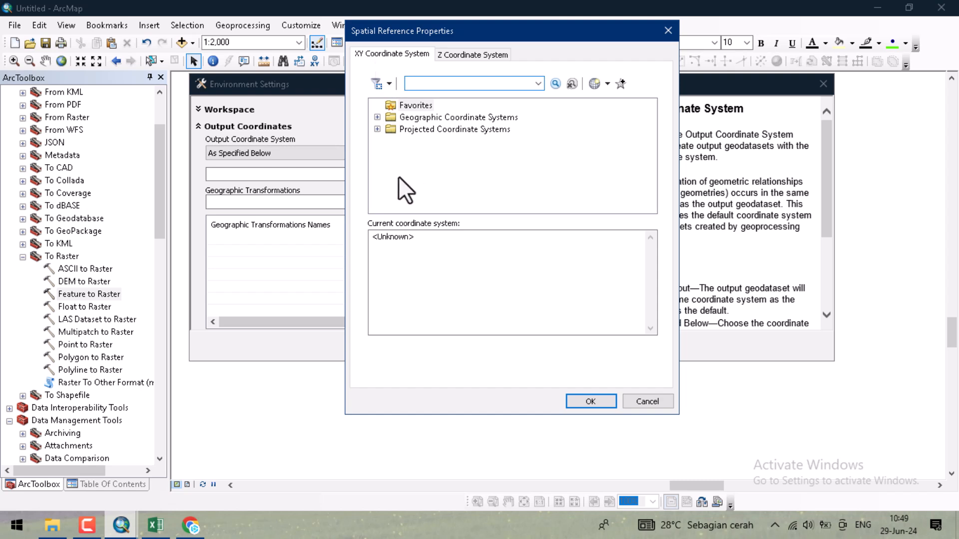
pyautogui.doubleClick(393, 141)
pyautogui.click(461, 166)
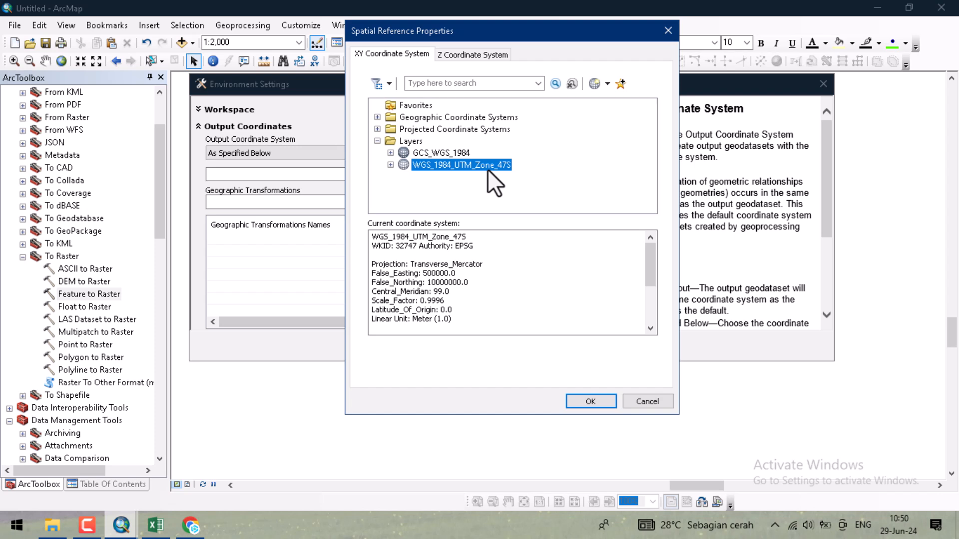
# - Choose EGM2008 Geoid from the gravity-related world systems as the output's vertical coordinate system
pyautogui.click(465, 55)
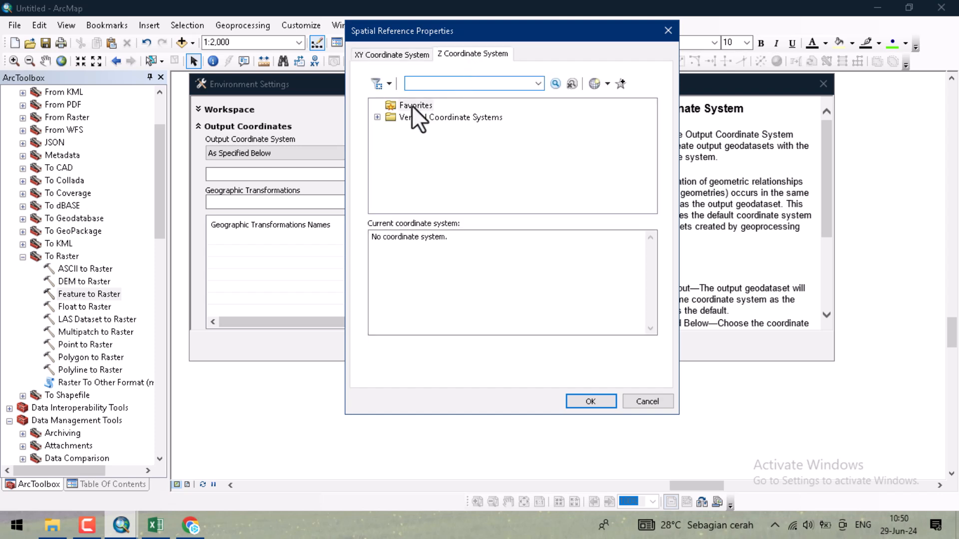
pyautogui.click(377, 117)
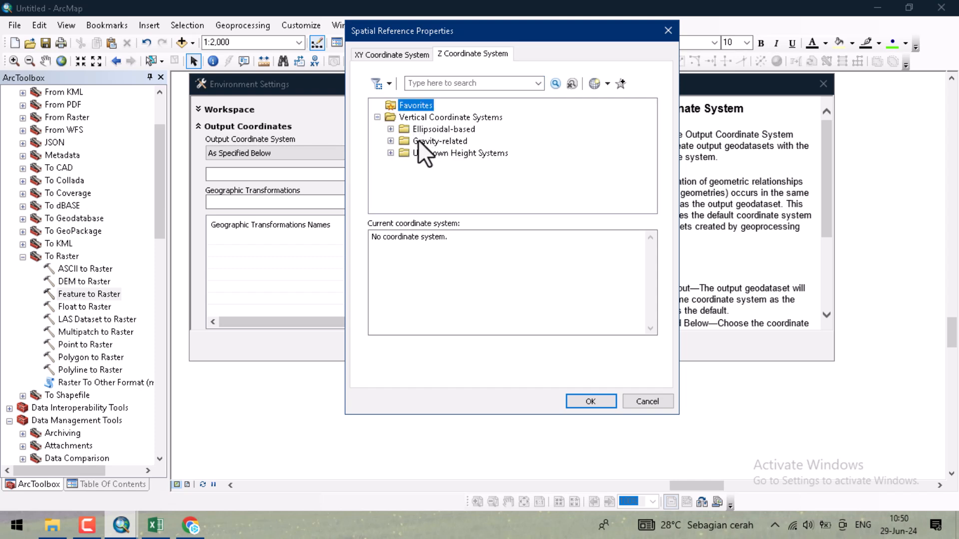
pyautogui.doubleClick(404, 142)
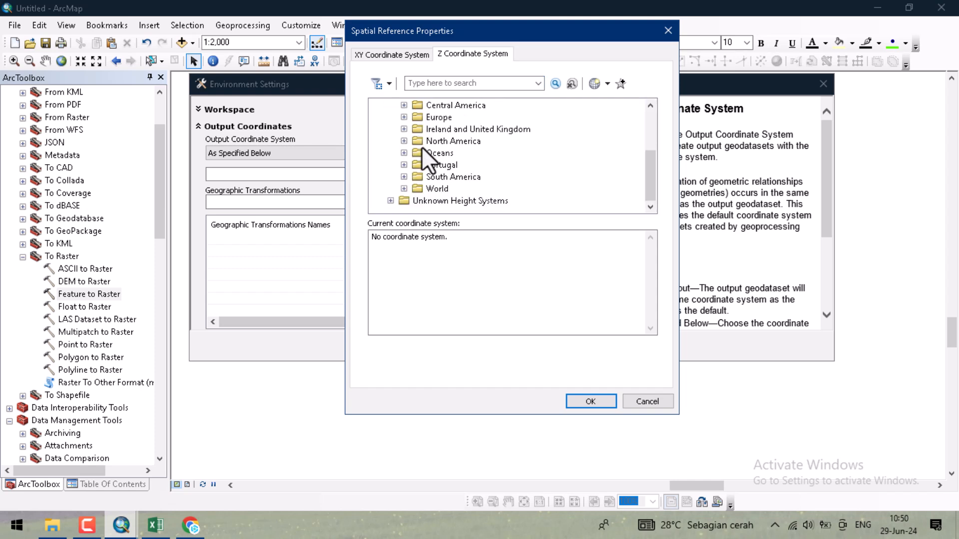
pyautogui.doubleClick(413, 188)
pyautogui.click(452, 118)
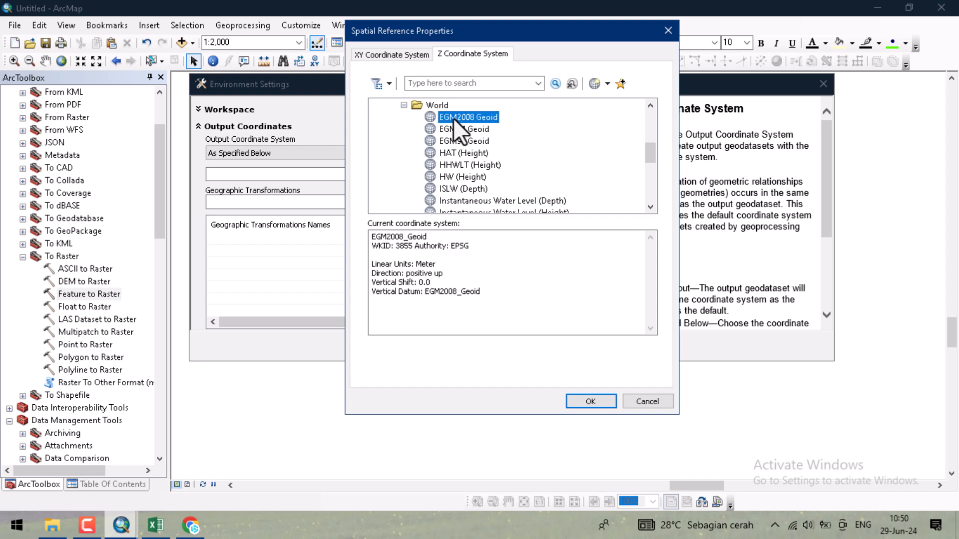
# - Accept the coordinate and environment settings, run Feature to Raster, and dismiss the completion notice
pyautogui.click(586, 406)
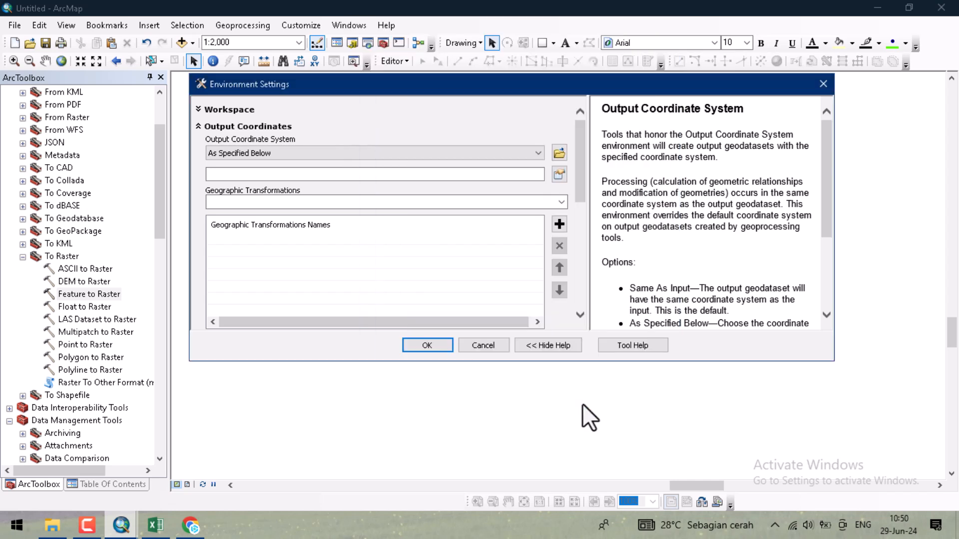
pyautogui.click(420, 345)
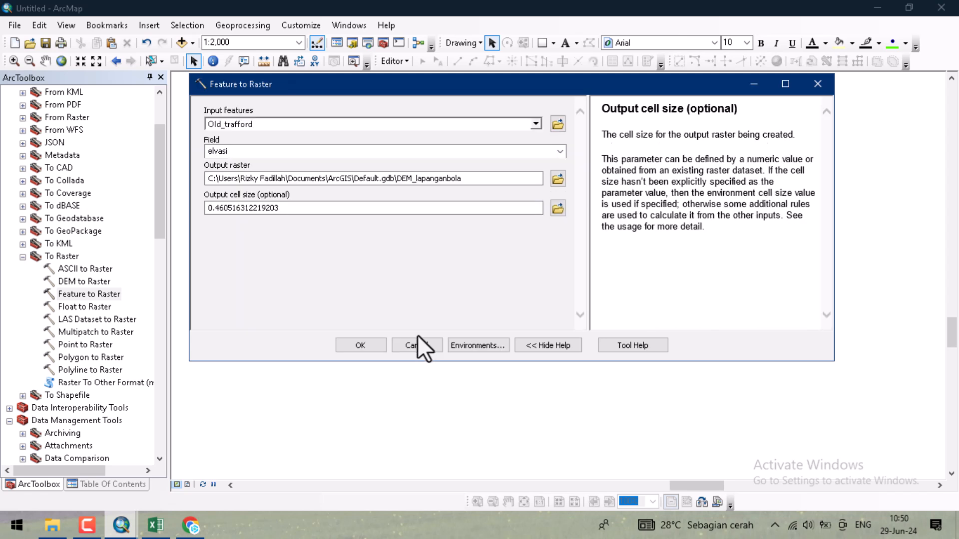
pyautogui.click(360, 345)
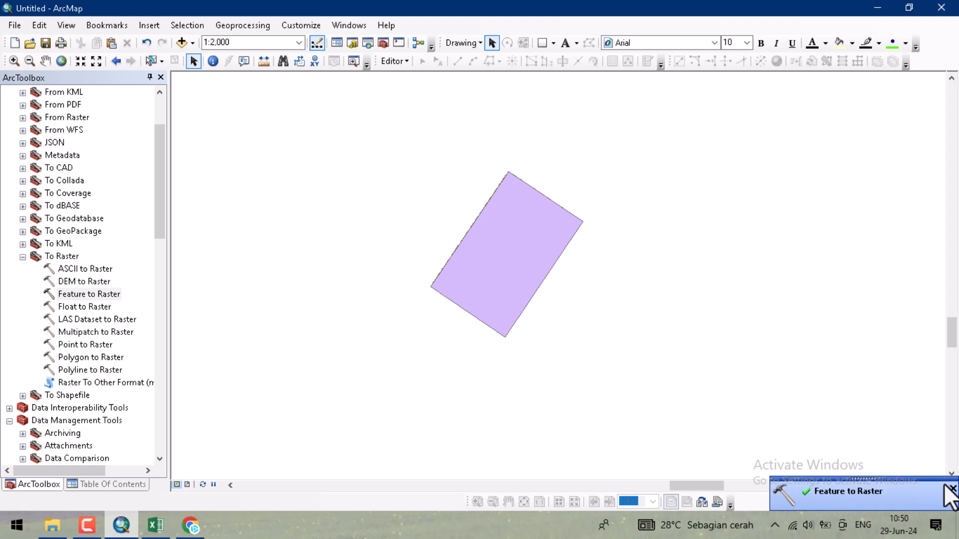
pyautogui.click(944, 485)
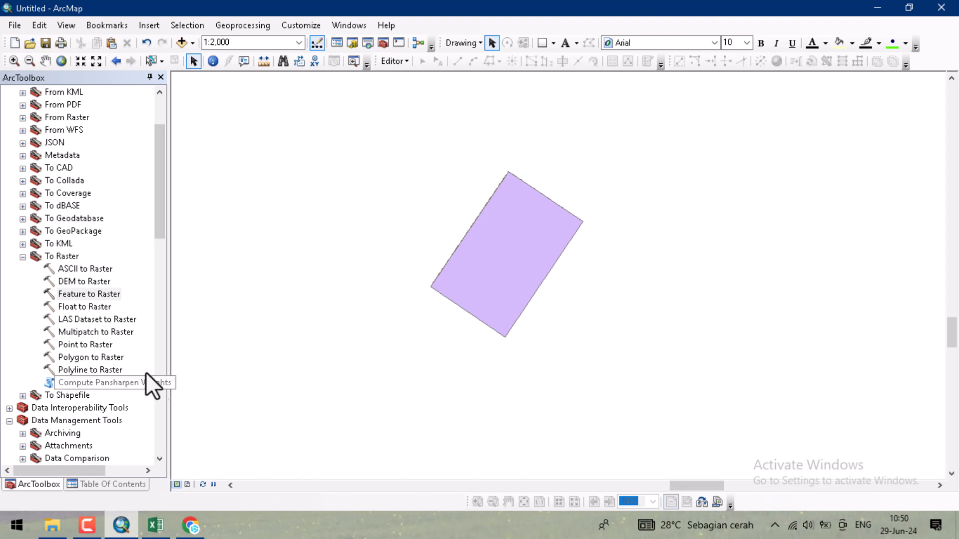
# - Hide the Old_trafford layer and display Clip_DEMNAS_0715-32_v1.0.tif beneath the DEM_lapanganbola raster
pyautogui.click(130, 482)
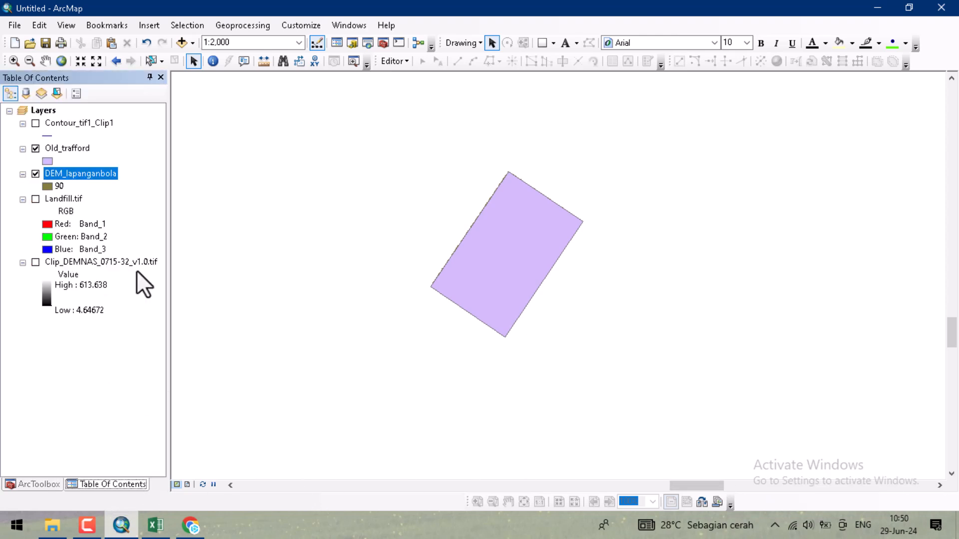
pyautogui.click(35, 148)
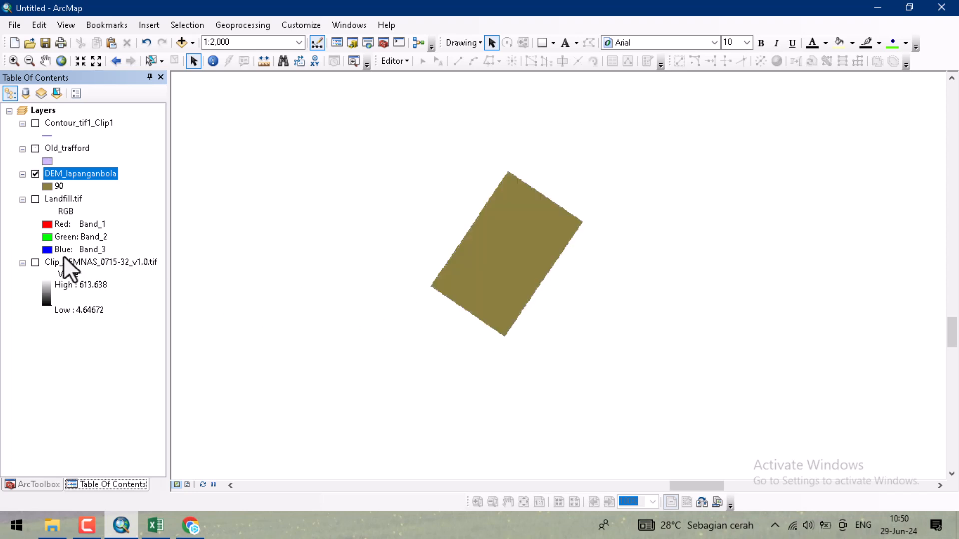
pyautogui.click(35, 262)
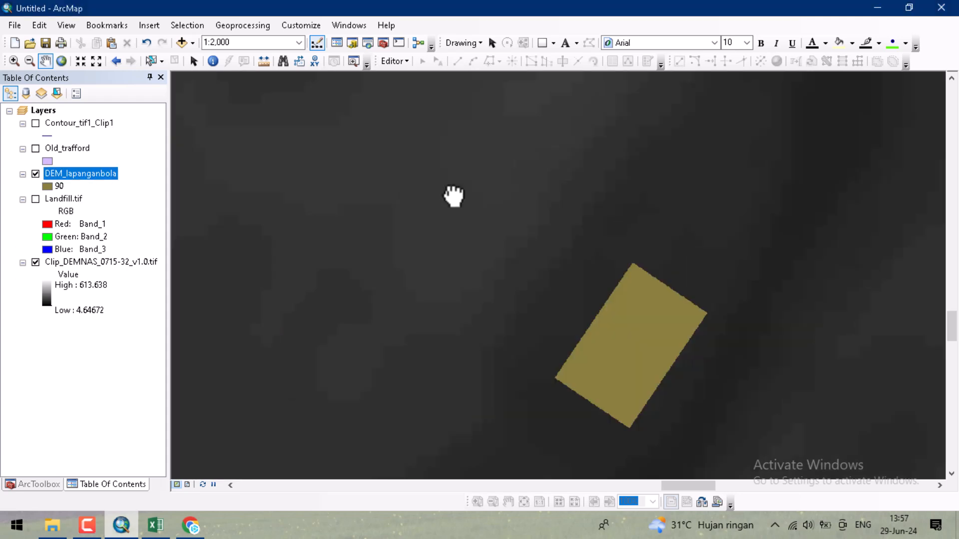
pyautogui.moveTo(454, 195); pyautogui.dragTo(436, 250)
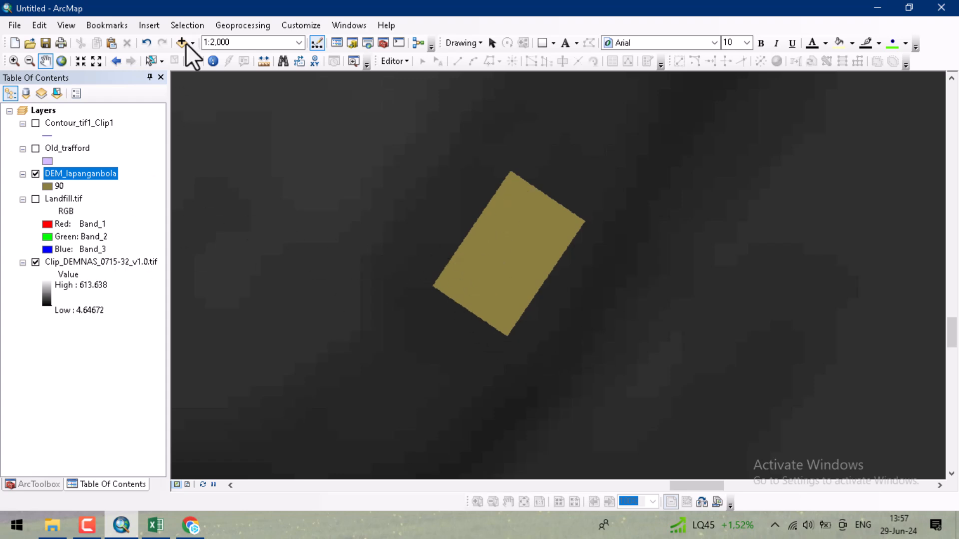
# - Start the Resample raster processing tool with Clip_DEMNAS_0715-32_v1.0.tif as the input raster
pyautogui.click(43, 486)
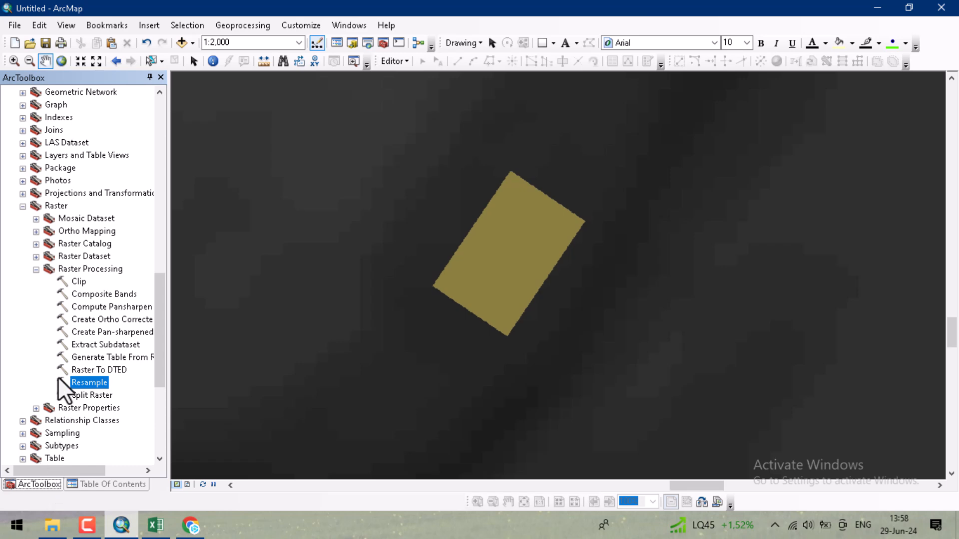
pyautogui.scroll(5, 51, 241)
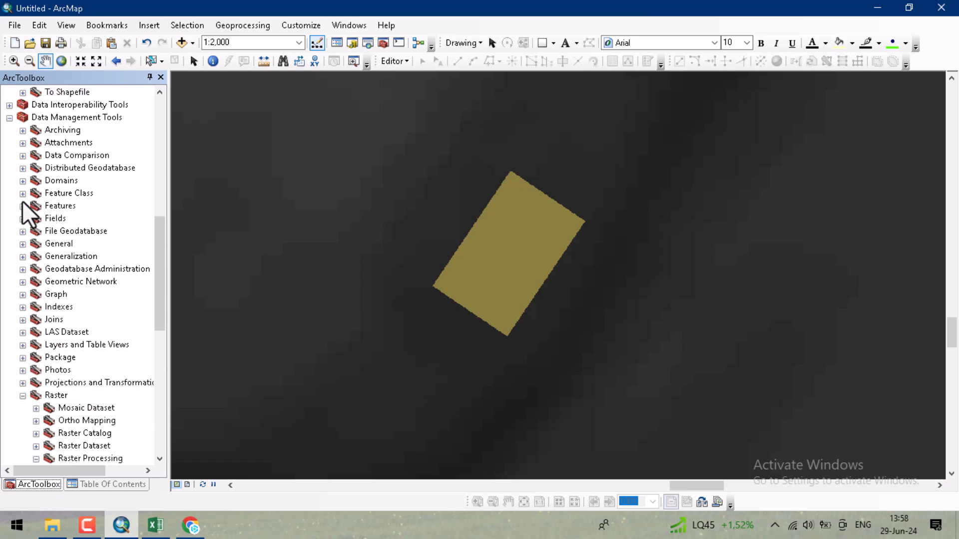
pyautogui.scroll(3, 24, 206)
pyautogui.scroll(-5, 64, 259)
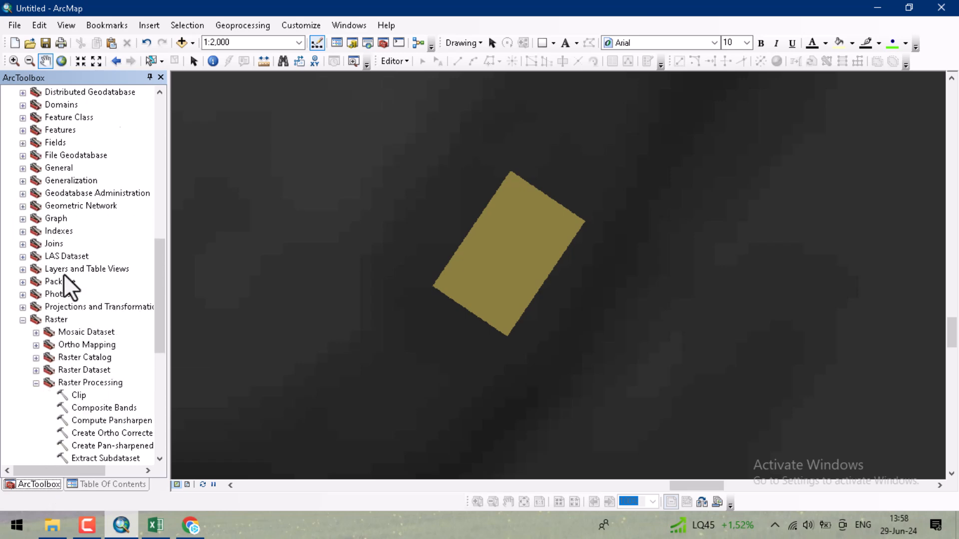
pyautogui.click(55, 320)
pyautogui.scroll(-1, 90, 351)
pyautogui.click(94, 345)
pyautogui.scroll(-3, 96, 347)
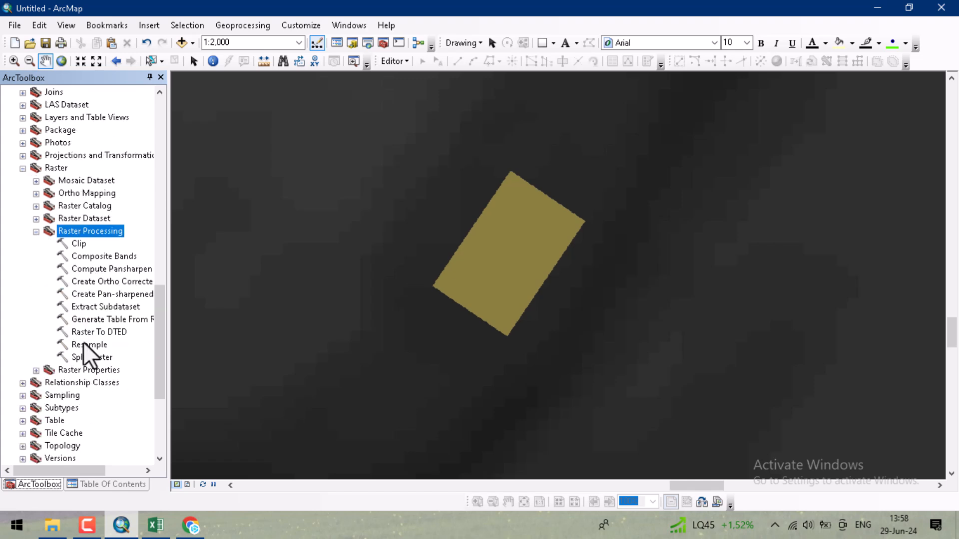
pyautogui.doubleClick(83, 346)
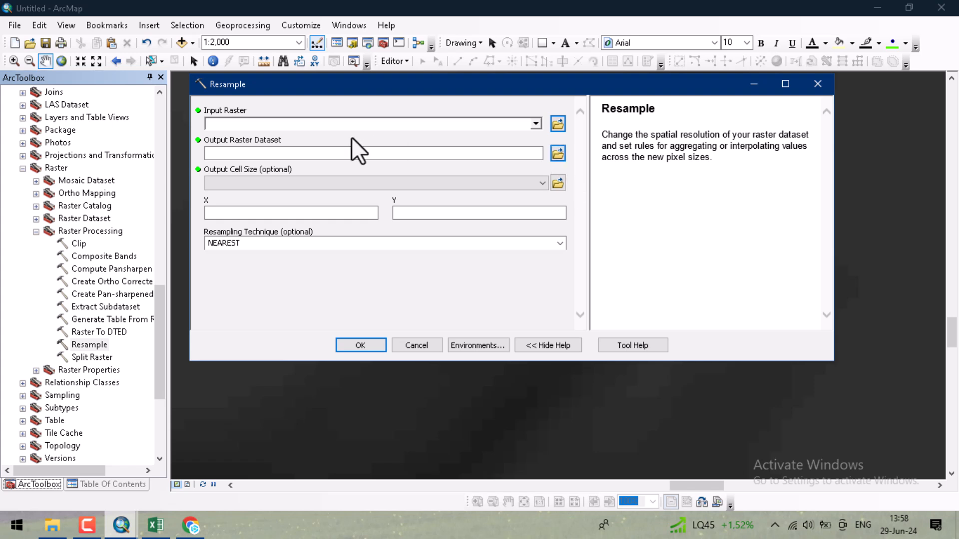
pyautogui.click(117, 482)
pyautogui.moveTo(86, 265); pyautogui.dragTo(346, 126)
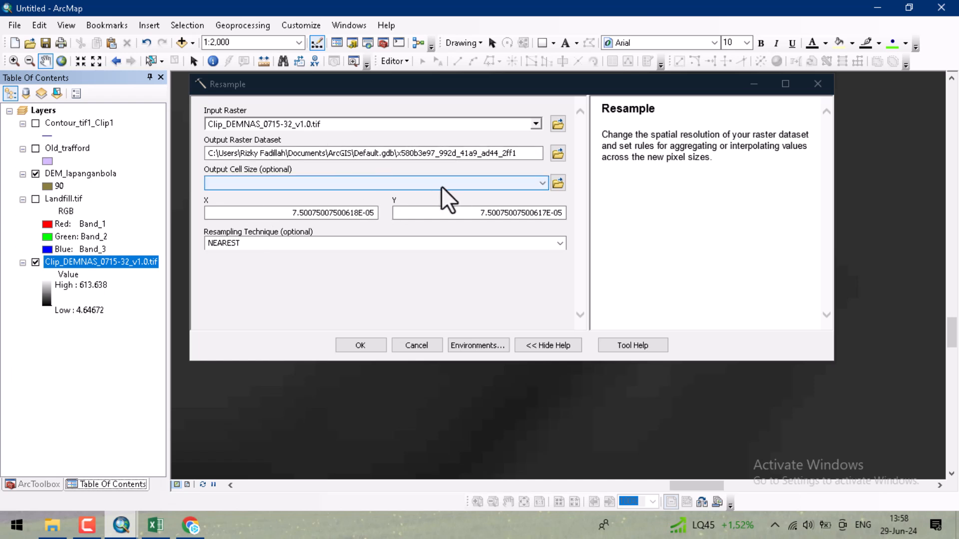
# - Set the Resample output cell size to match layer DEM_lapanganbola and the resampling technique to CUBIC
pyautogui.click(541, 188)
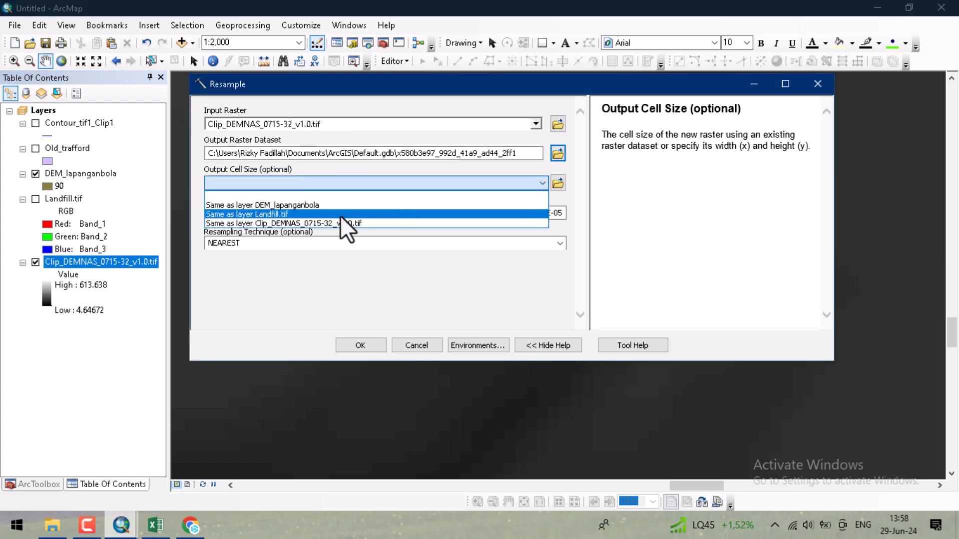
pyautogui.click(288, 205)
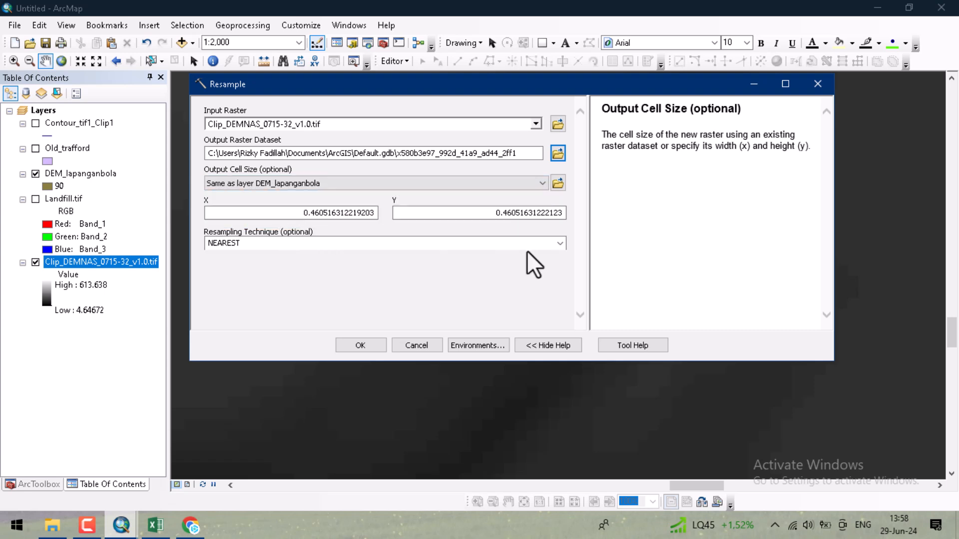
pyautogui.click(449, 243)
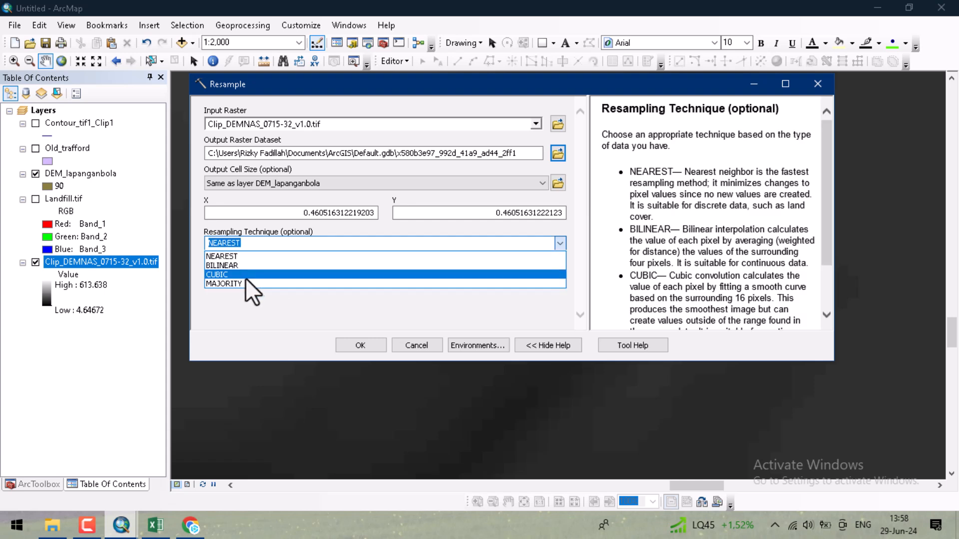
pyautogui.click(247, 276)
pyautogui.click(436, 278)
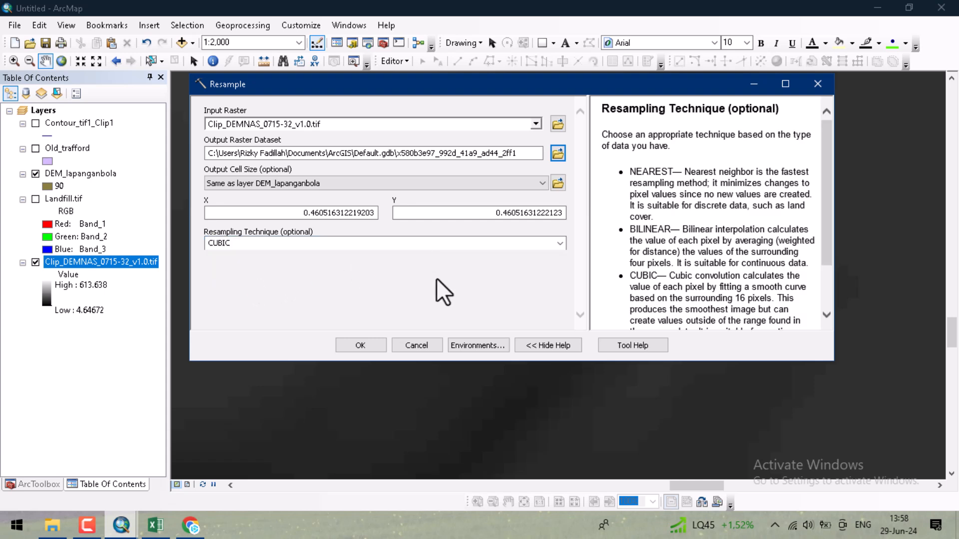
# - In the Resample environments, specify WGS_1984_UTM_Zone_47S from the layers' coordinate systems as the output XY coordinate system
pyautogui.click(470, 345)
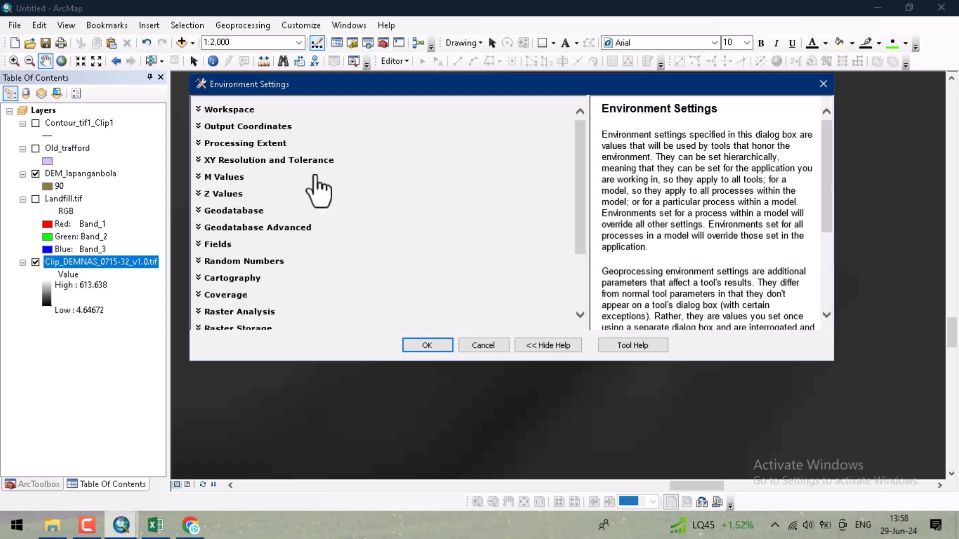
pyautogui.click(232, 127)
pyautogui.click(388, 153)
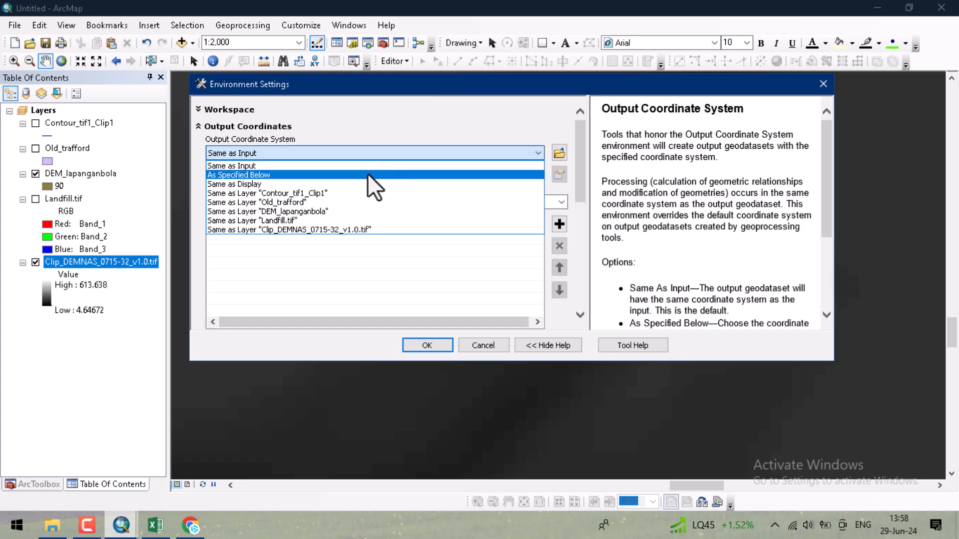
pyautogui.click(263, 176)
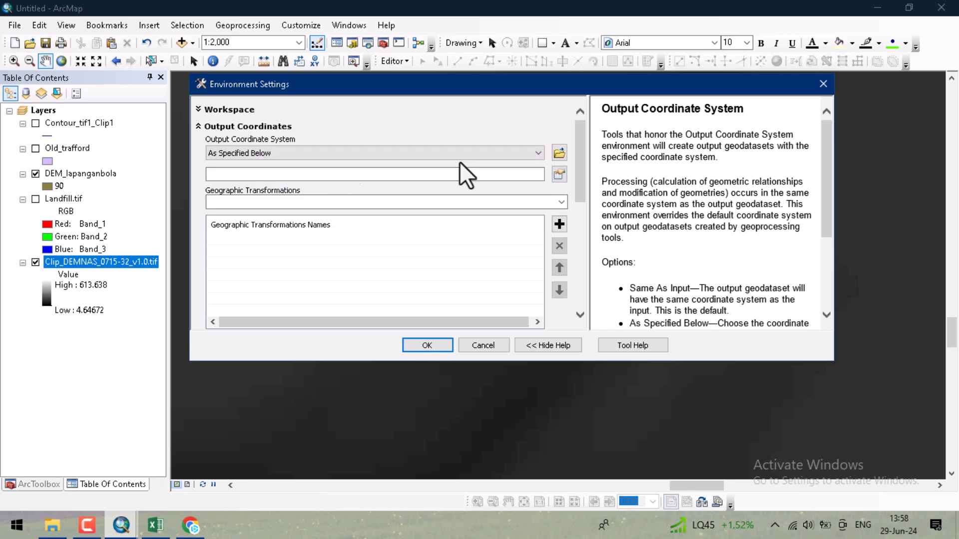
pyautogui.click(558, 176)
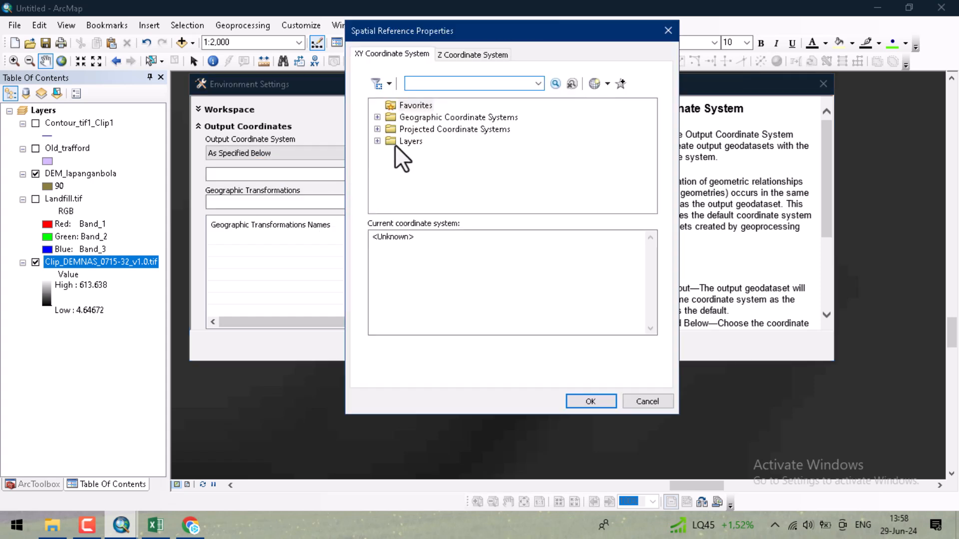
pyautogui.click(377, 141)
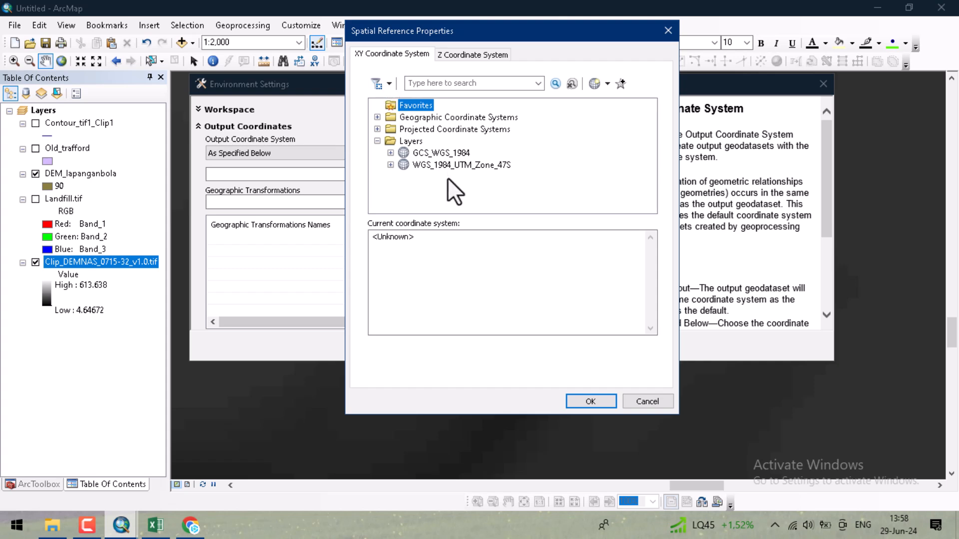
pyautogui.click(461, 166)
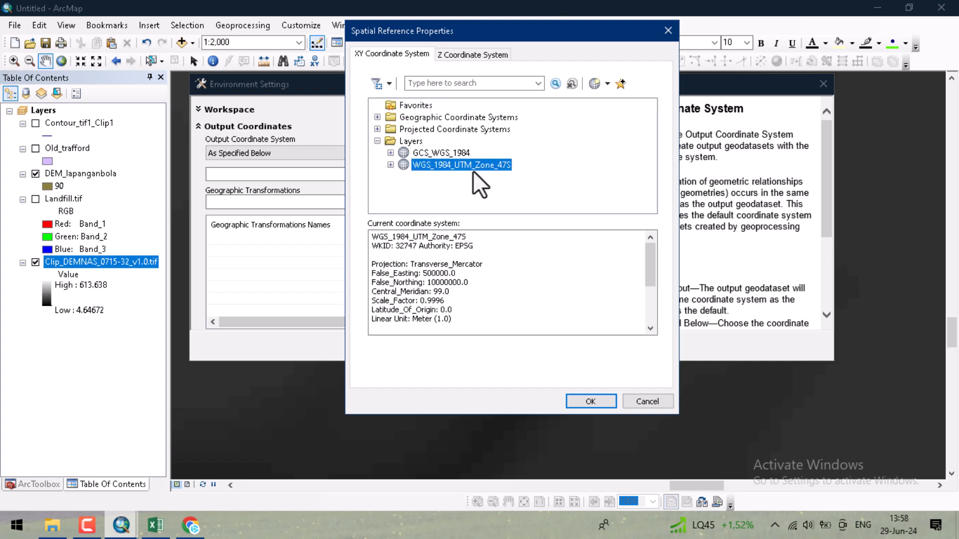
# - Choose EGM2008 Geoid from the gravity-related world systems as the resampled raster's vertical coordinate system
pyautogui.click(469, 59)
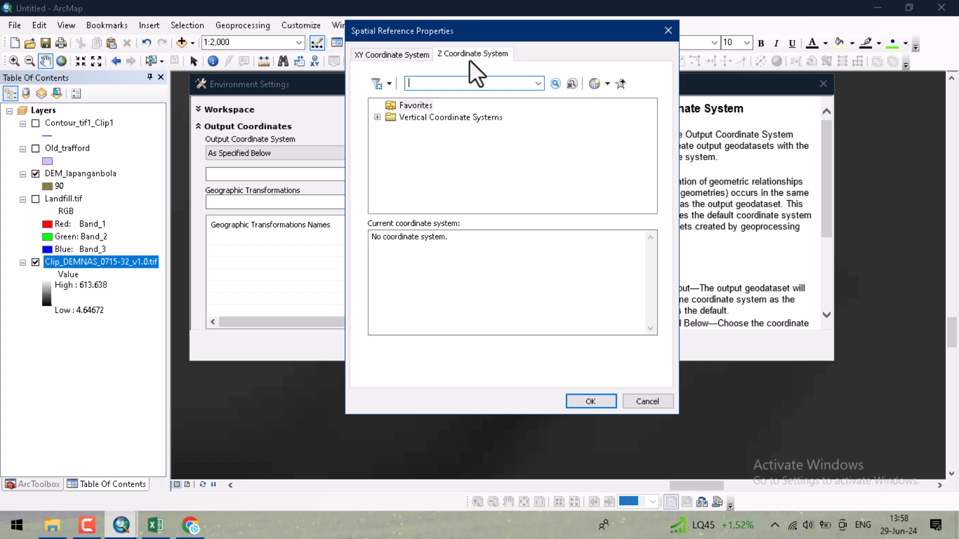
pyautogui.click(387, 118)
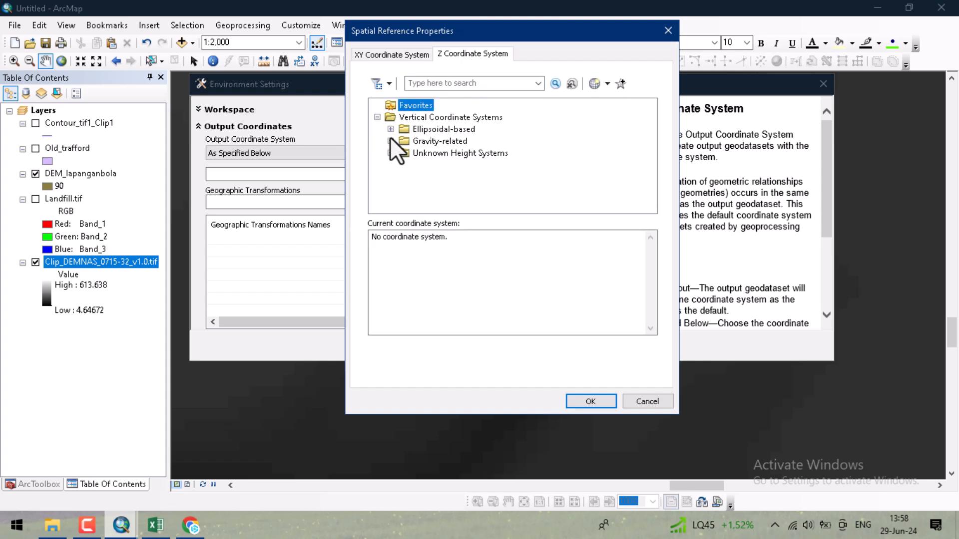
pyautogui.click(390, 141)
pyautogui.scroll(-3, 398, 170)
pyautogui.click(402, 189)
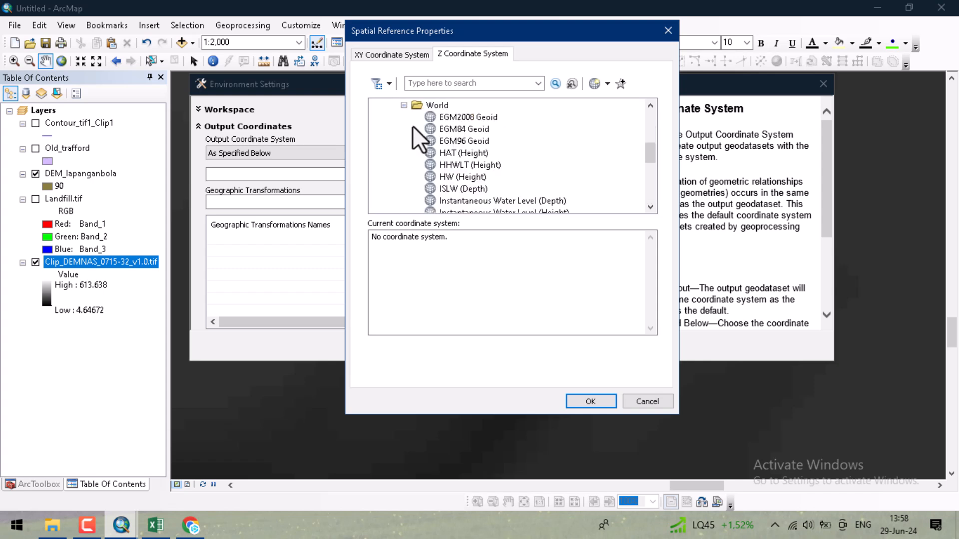
pyautogui.click(460, 116)
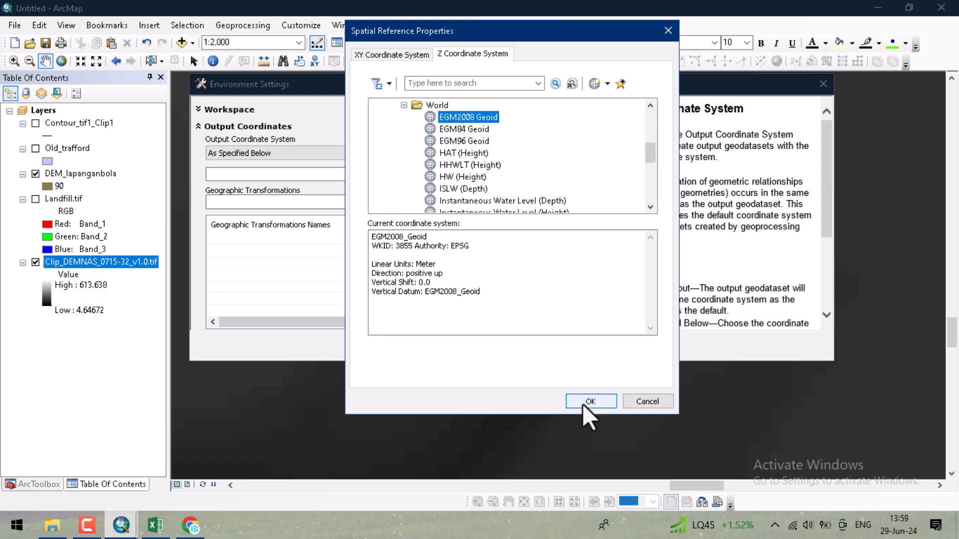
# - Accept the spatial reference and environment settings and run Resample
pyautogui.click(584, 403)
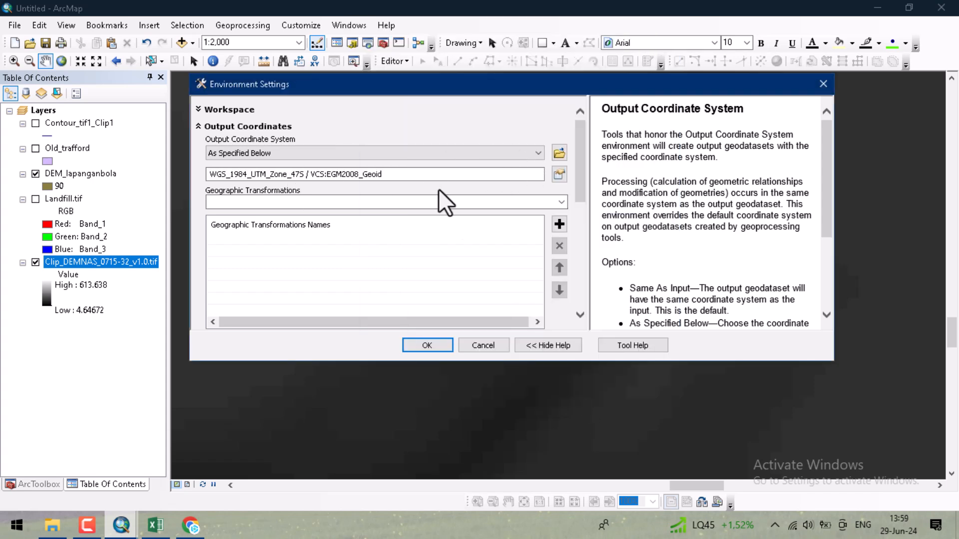
pyautogui.click(439, 349)
pyautogui.click(360, 346)
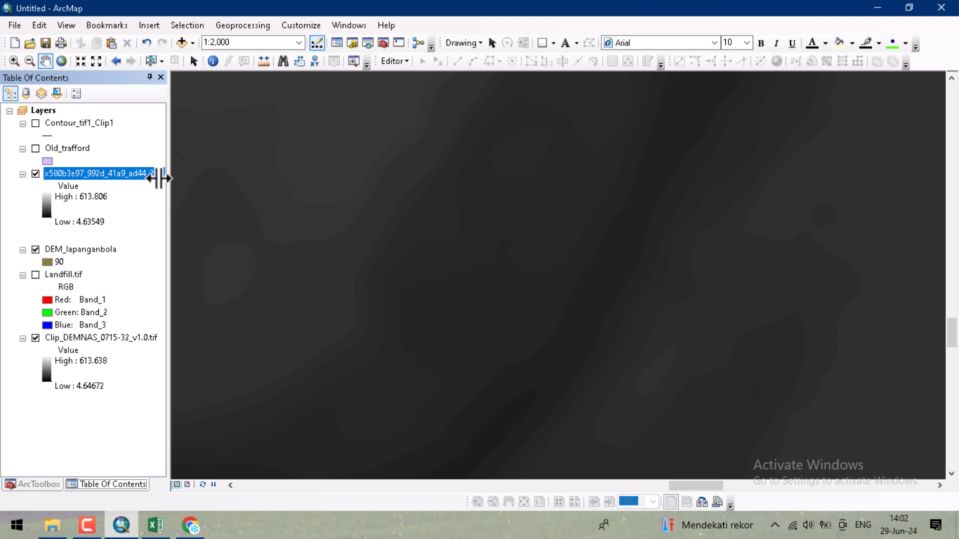
# - Rename the resampled raster layer to "DEM awal resampled" and remove the original Clip_DEMNAS_0715-32_v1.0.tif layer
pyautogui.click(83, 172)
pyautogui.press('Delete')
pyautogui.write('DEM awal resampled')
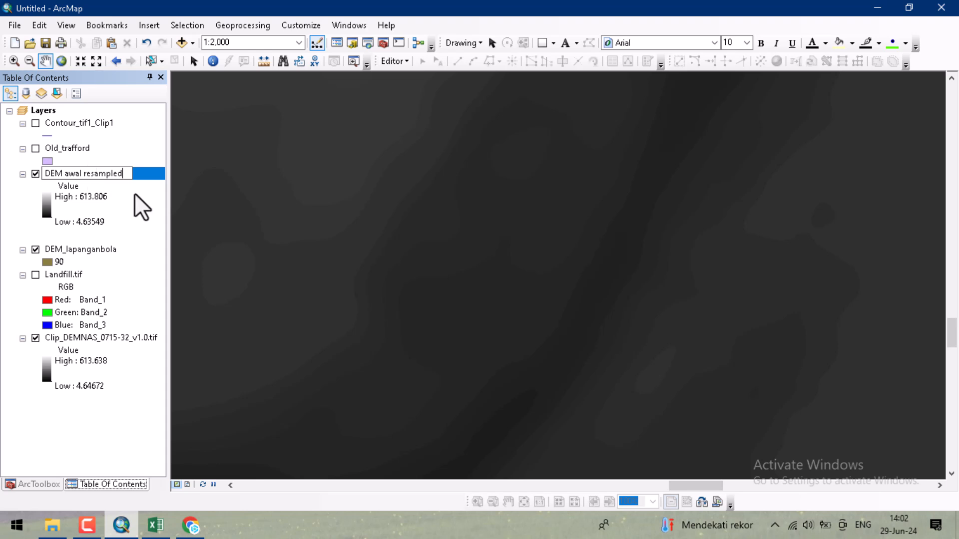
pyautogui.press('Return')
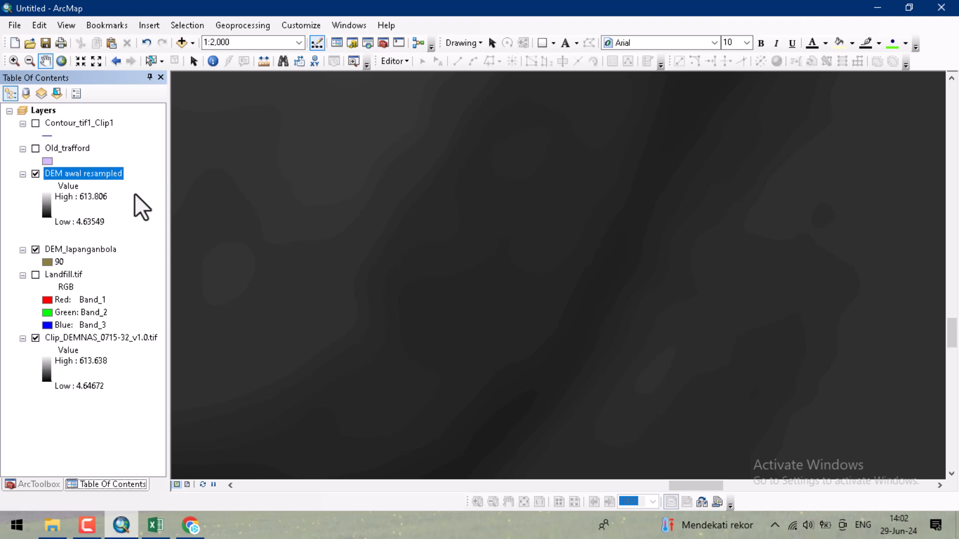
pyautogui.rightClick(50, 336)
pyautogui.click(84, 142)
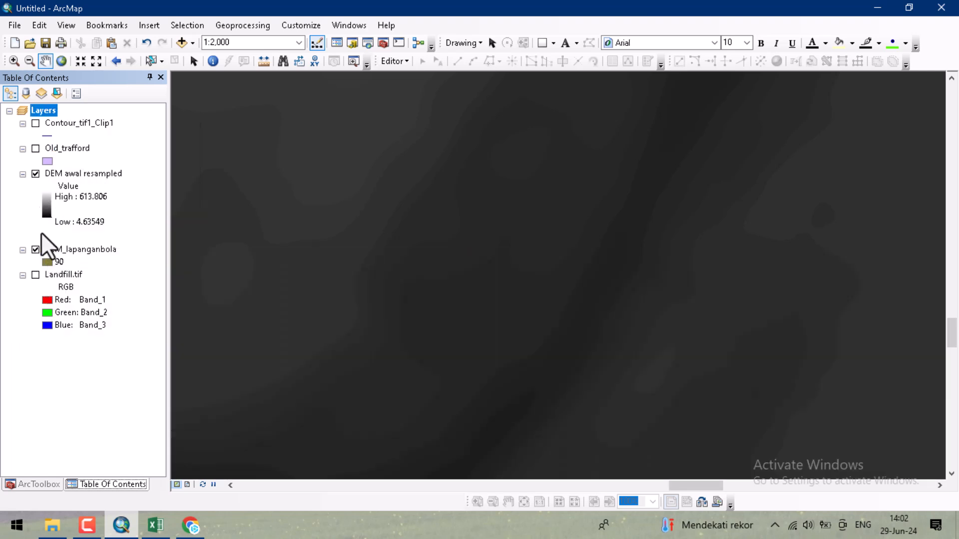
# - Move the DEM_lapanganbola layer above DEM awal resampled and keep both rasters displayed
pyautogui.click(35, 172)
pyautogui.click(35, 173)
pyautogui.moveTo(70, 248); pyautogui.dragTo(34, 181)
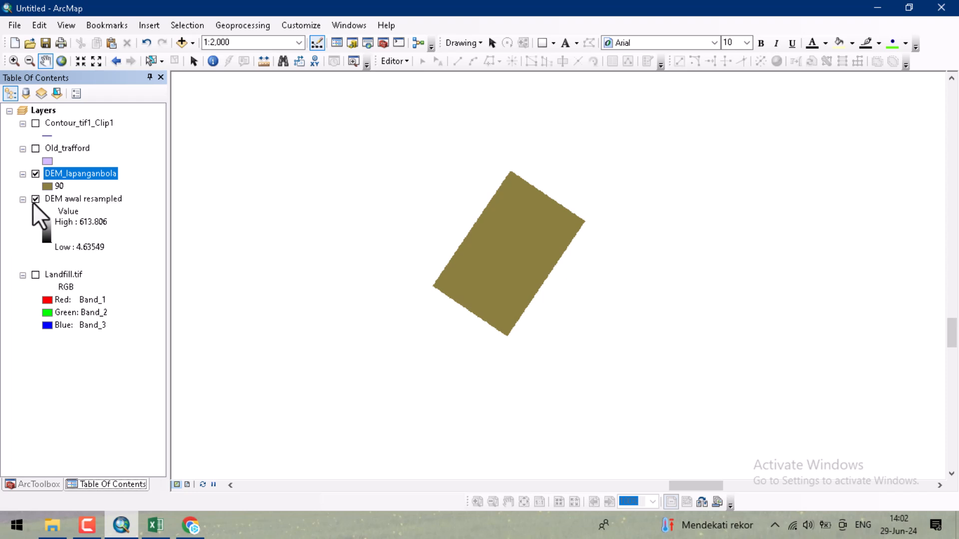
pyautogui.click(33, 200)
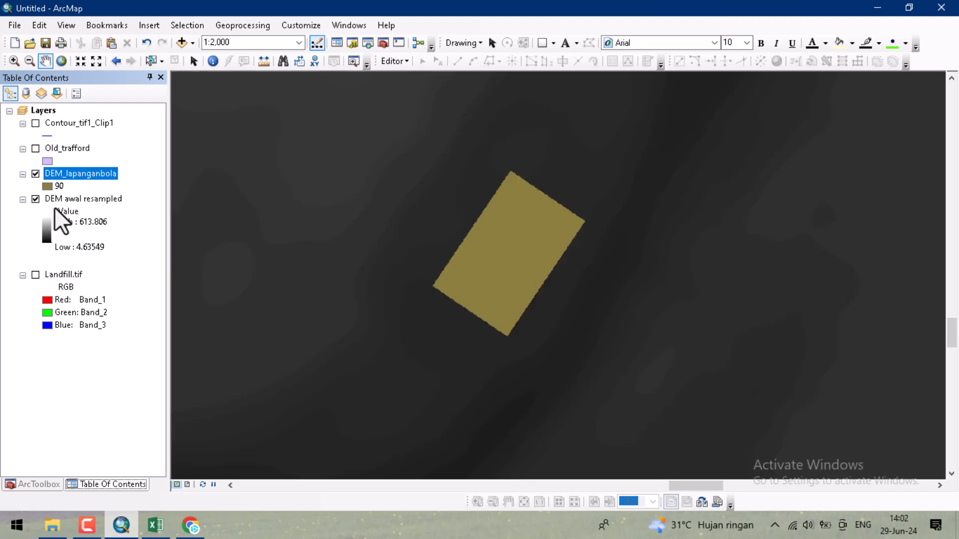
# - Start the Cut Fill tool from the 3D Analyst raster surface tools
pyautogui.click(38, 484)
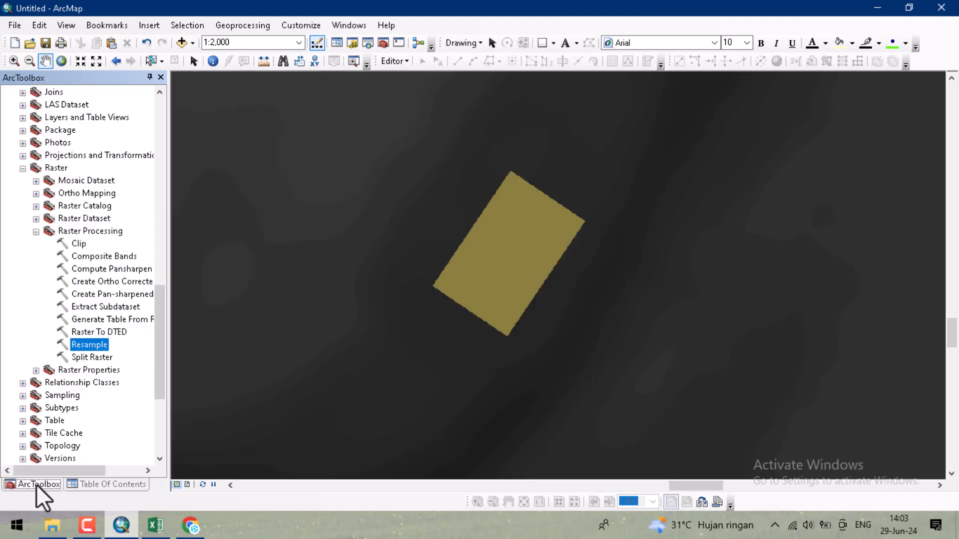
pyautogui.scroll(15, 67, 199)
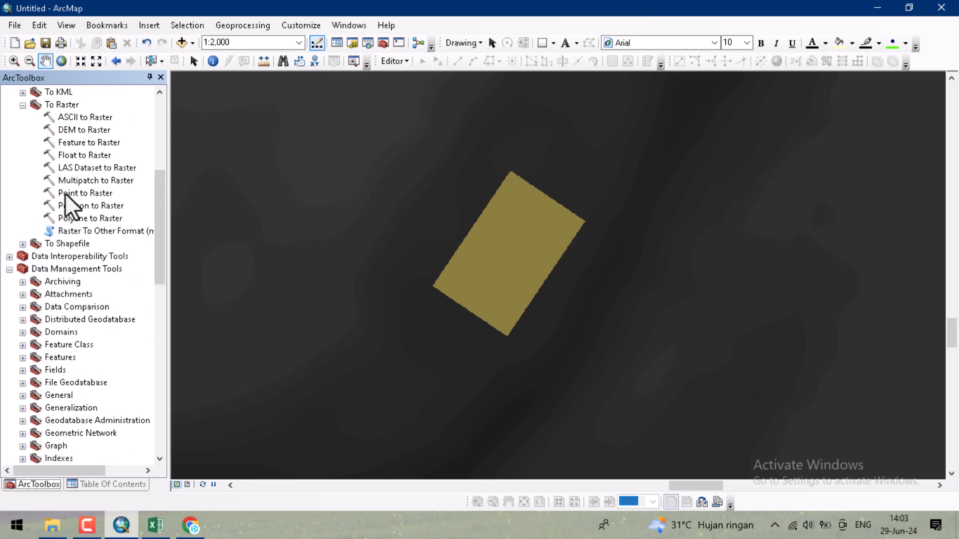
pyautogui.scroll(2, 29, 152)
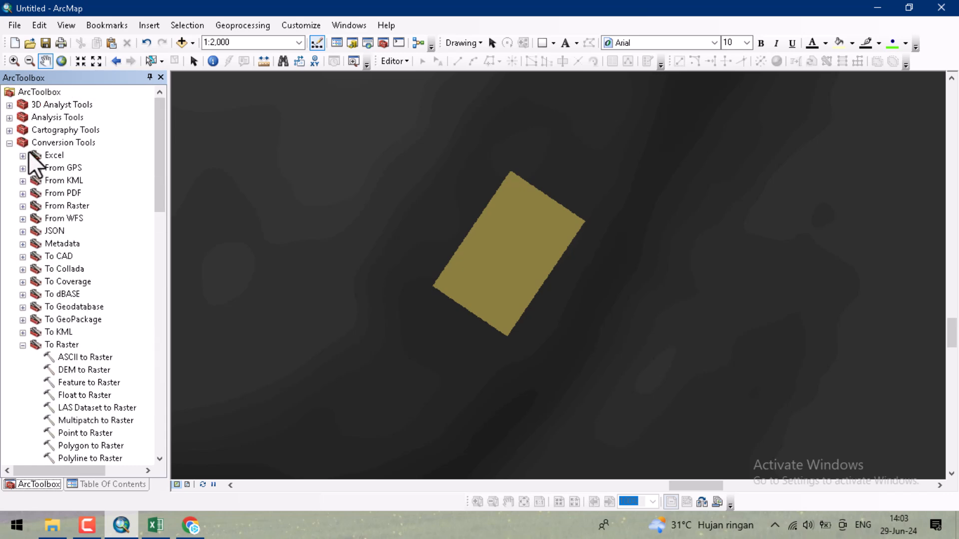
pyautogui.click(9, 105)
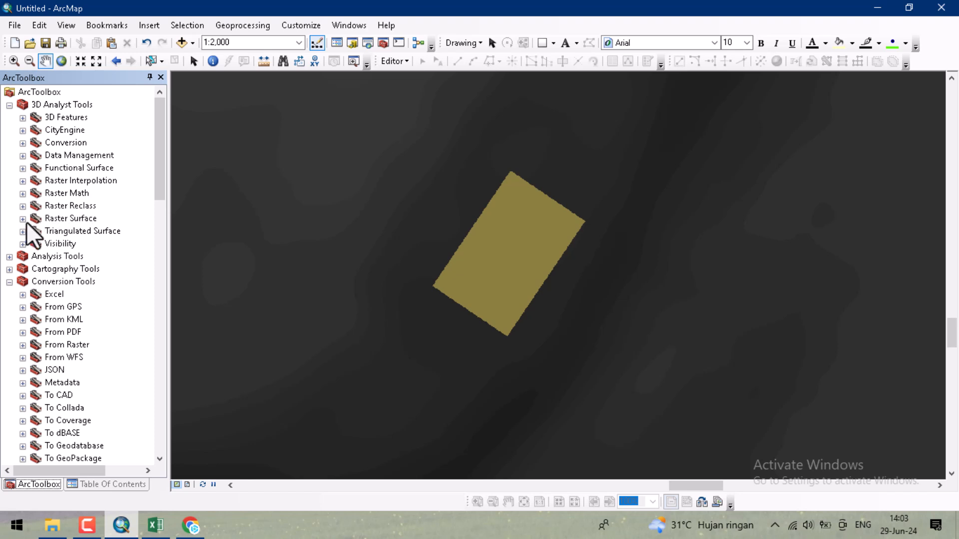
pyautogui.click(22, 219)
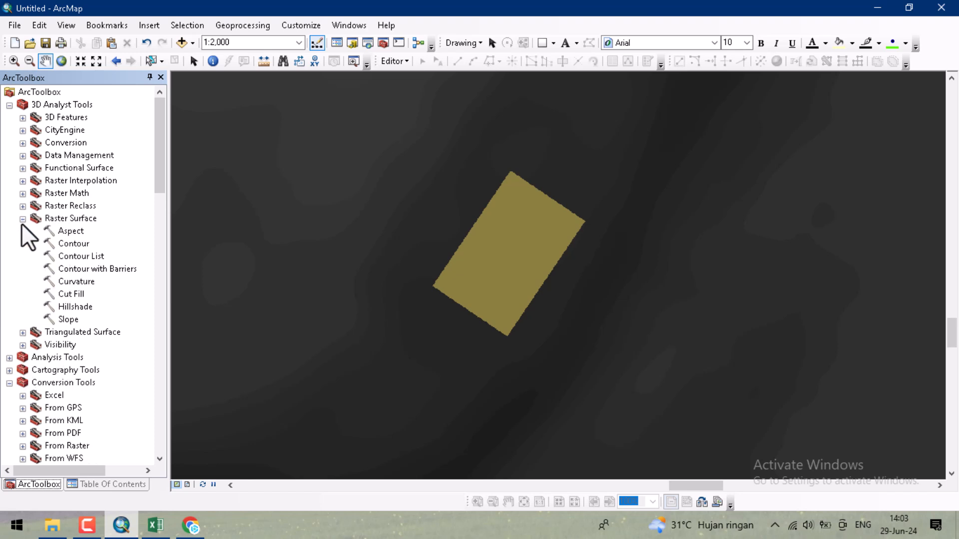
pyautogui.doubleClick(72, 294)
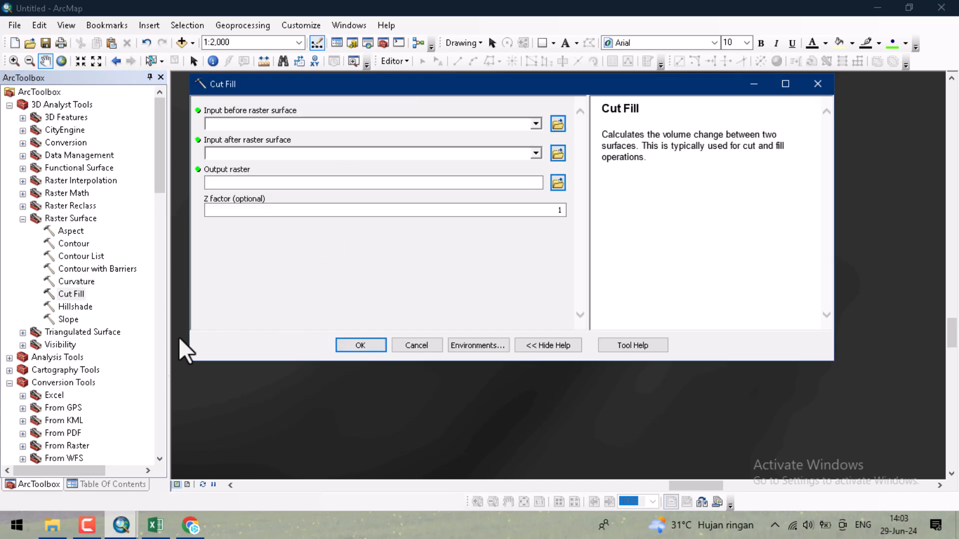
# - Set DEM awal resampled as the before raster surface and DEM_lapanganbola as the after raster surface
pyautogui.click(125, 485)
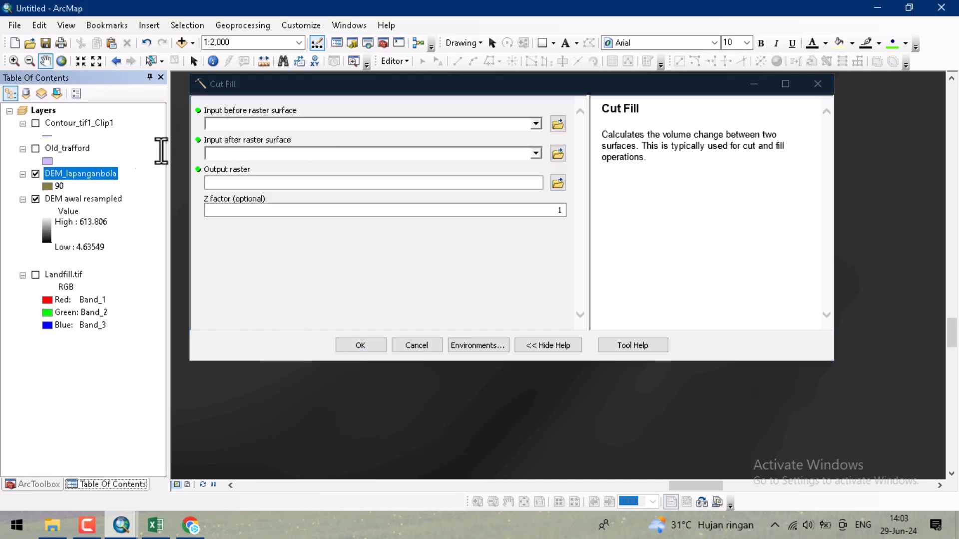
pyautogui.moveTo(104, 199); pyautogui.dragTo(292, 126)
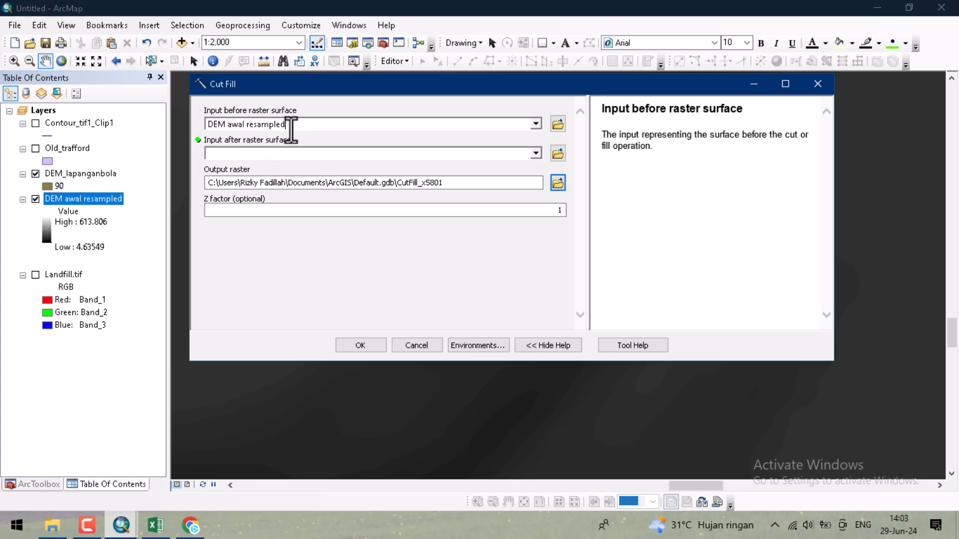
pyautogui.click(244, 154)
pyautogui.click(77, 173)
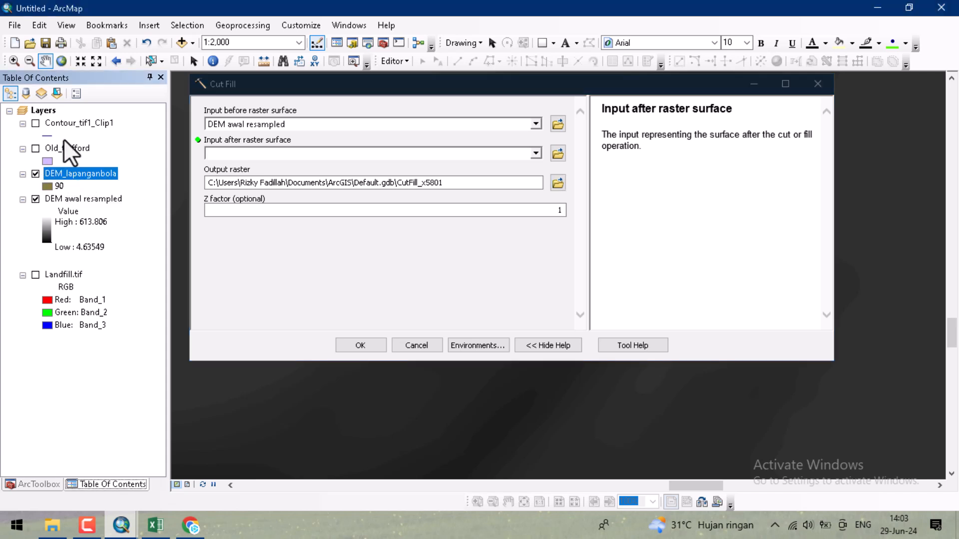
pyautogui.moveTo(169, 166); pyautogui.dragTo(286, 155)
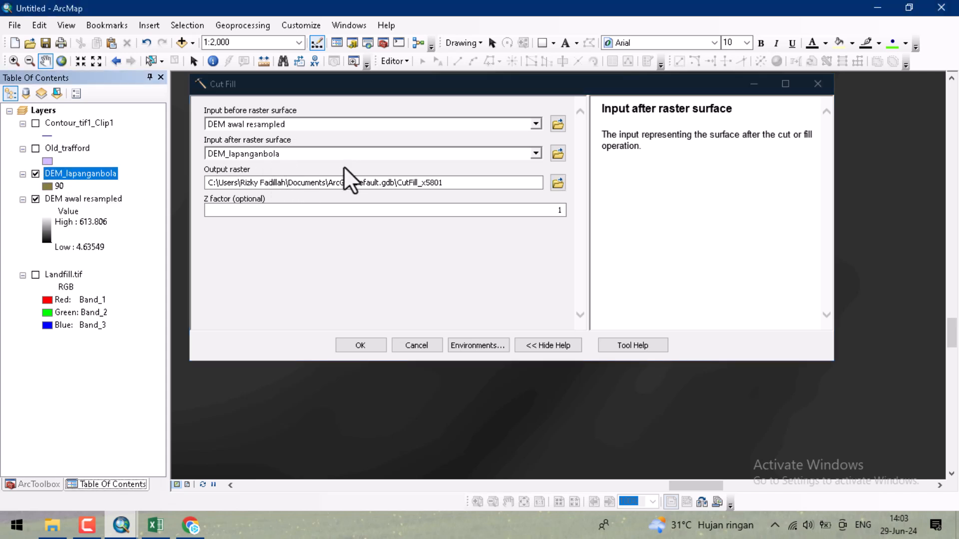
# - Name the Cut Fill output raster CUTFILLLAPANGAN in Default.gdb and leave the Z factor at 1
pyautogui.click(465, 183)
pyautogui.moveTo(464, 183); pyautogui.dragTo(402, 183)
pyautogui.press('BackSpace')
pyautogui.write('CUTFILLLAPANGAN')
pyautogui.click(505, 208)
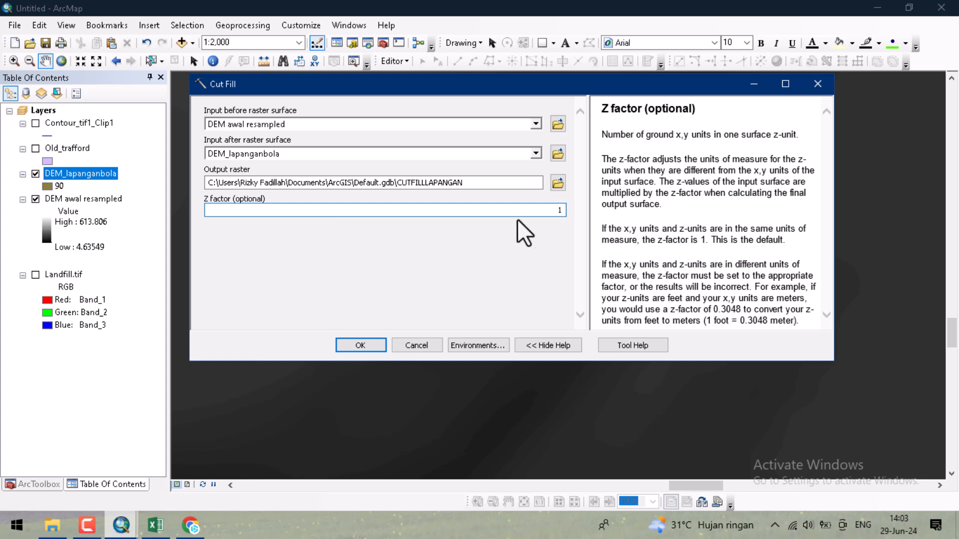
pyautogui.click(484, 225)
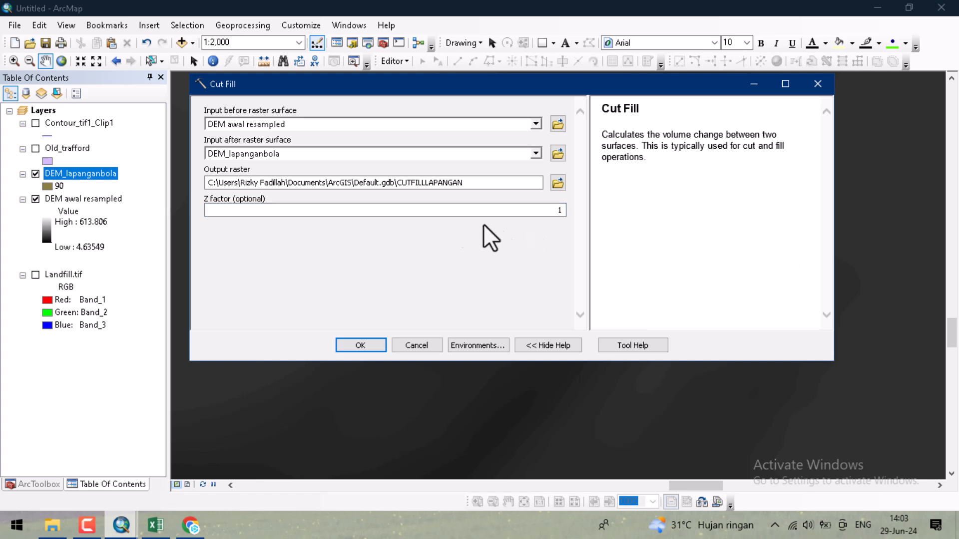
# - Run Cut Fill and hide the DEM awal resampled and DEM_lapanganbola layers
pyautogui.click(360, 346)
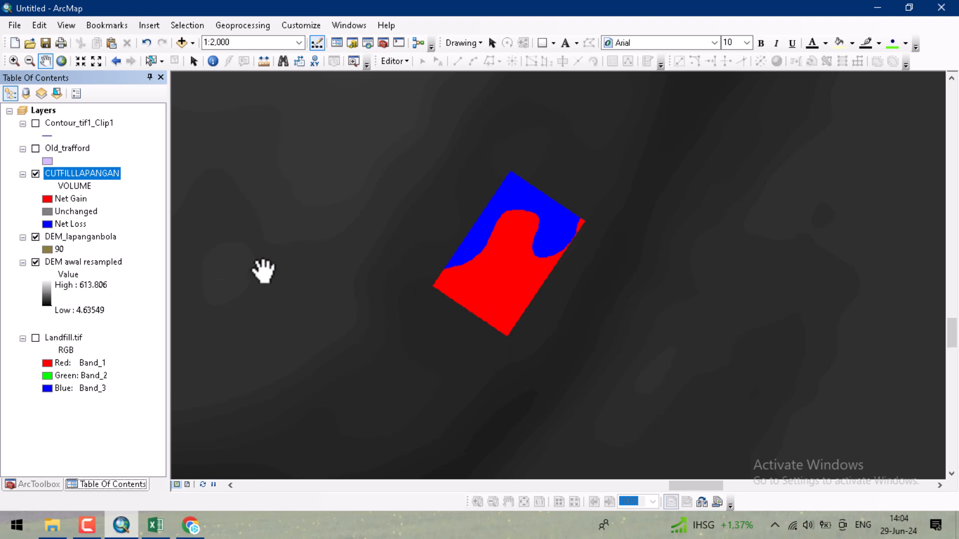
pyautogui.click(35, 262)
pyautogui.click(35, 236)
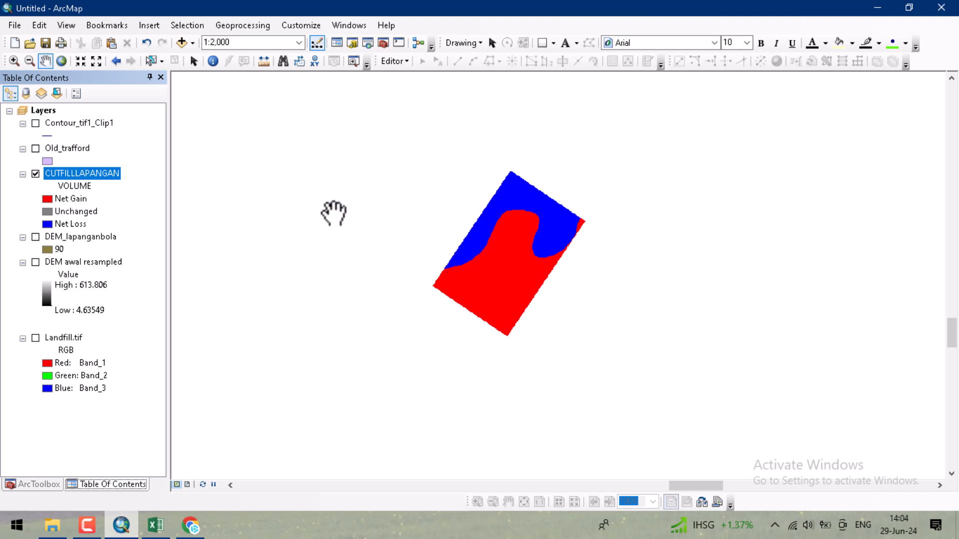
# - Open the attribute table of CUTFILLLAPANGAN and highlight its VOLUME column
pyautogui.rightClick(118, 174)
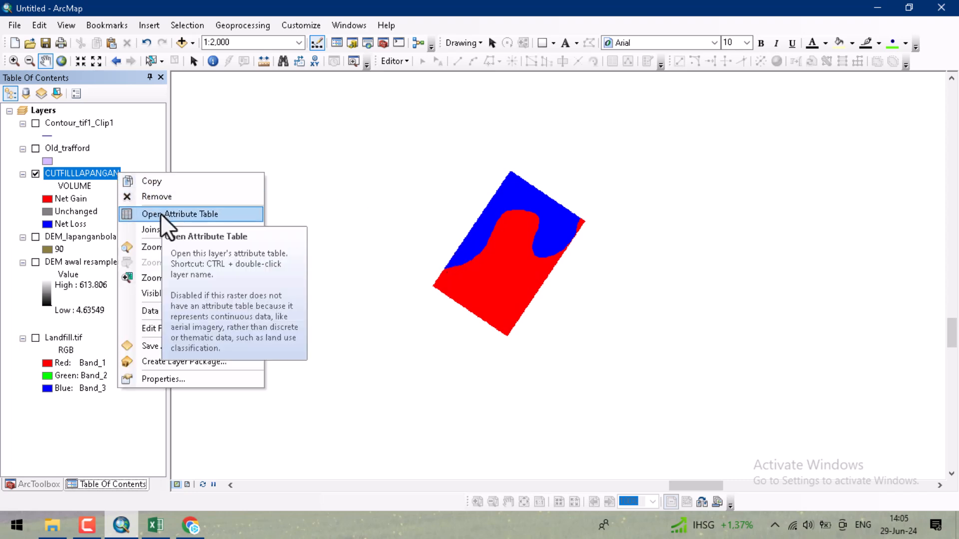
pyautogui.click(160, 214)
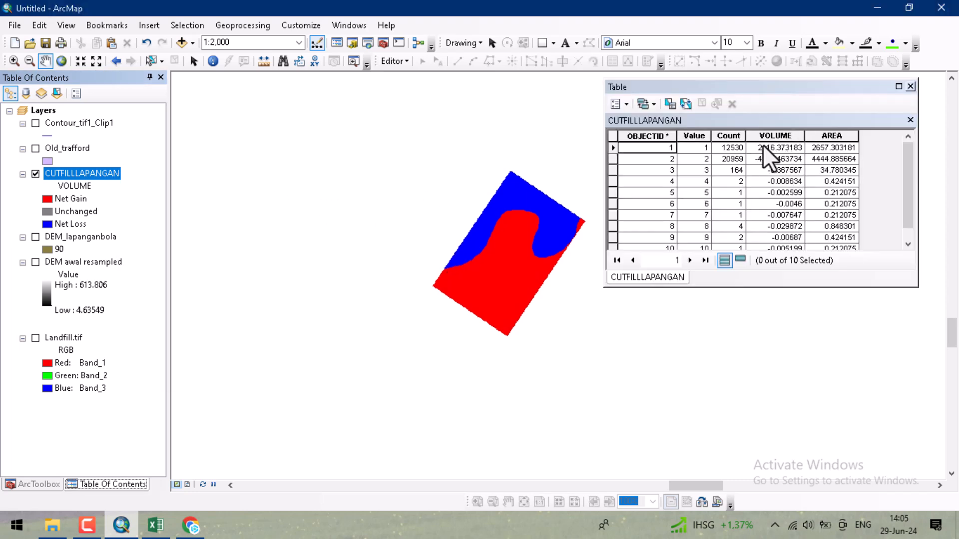
pyautogui.click(784, 135)
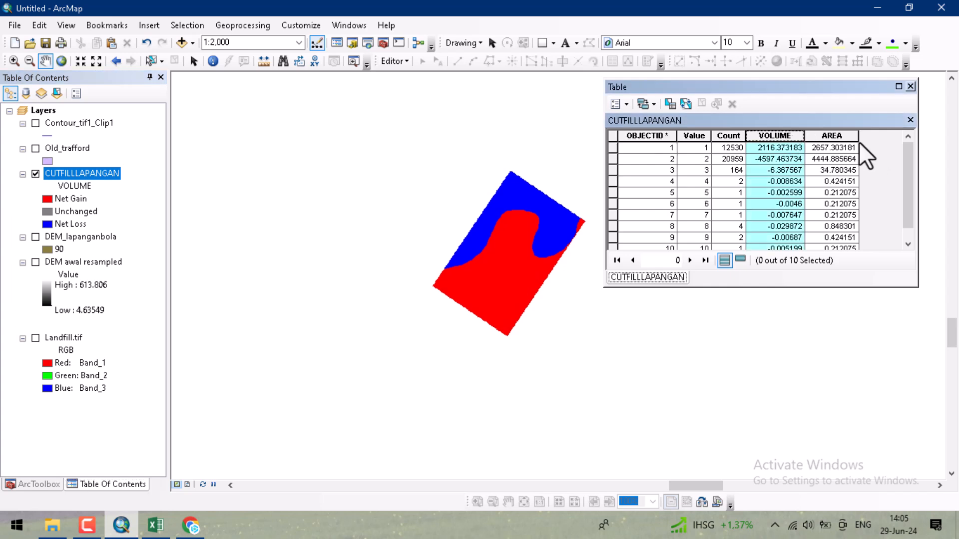
# - Locate the table's regions on the map by selecting record 1, then records 2 through 10, and clear the selection
pyautogui.click(613, 148)
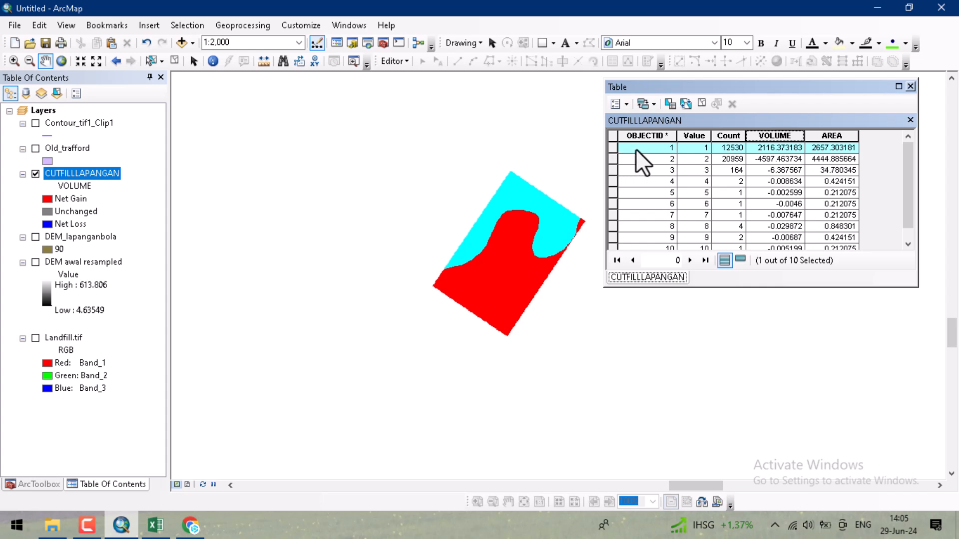
pyautogui.moveTo(613, 157); pyautogui.dragTo(619, 240)
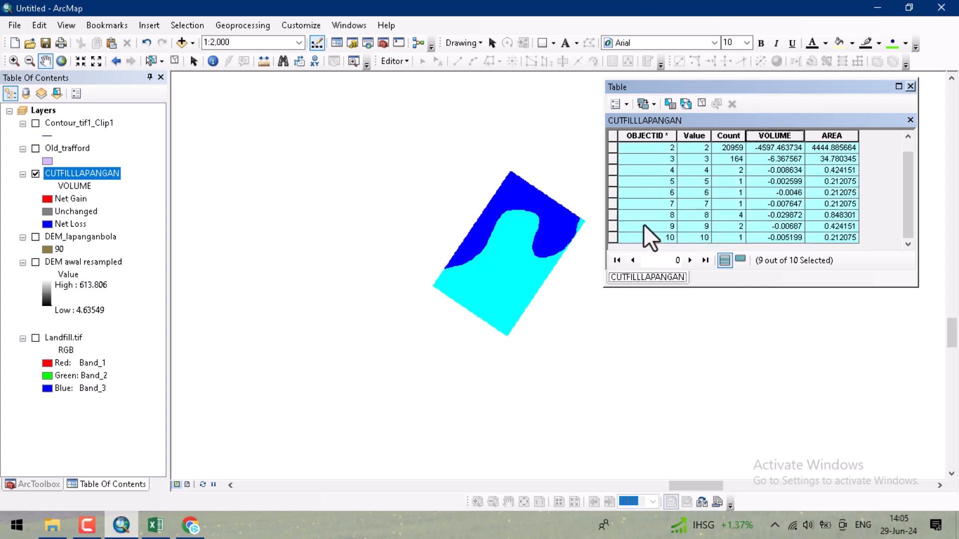
pyautogui.scroll(1, 776, 161)
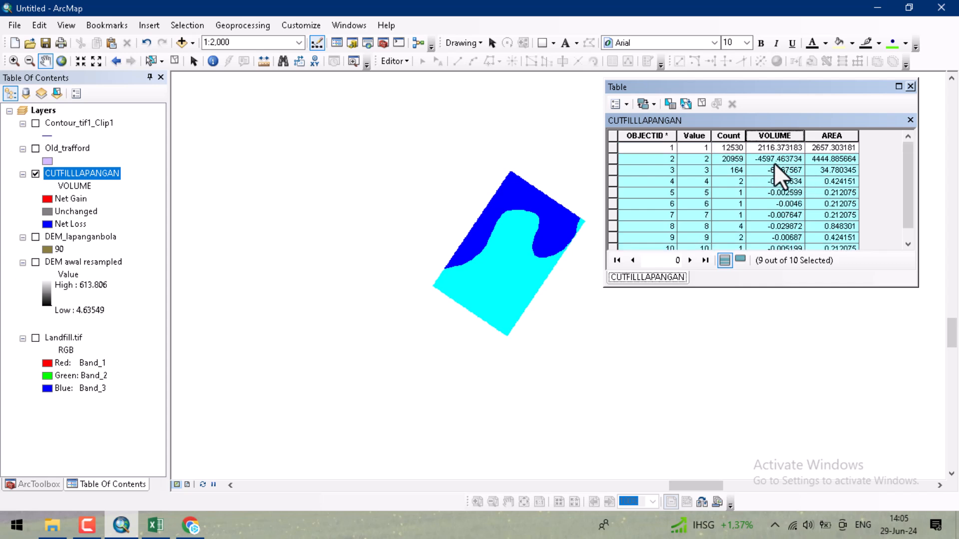
pyautogui.click(611, 135)
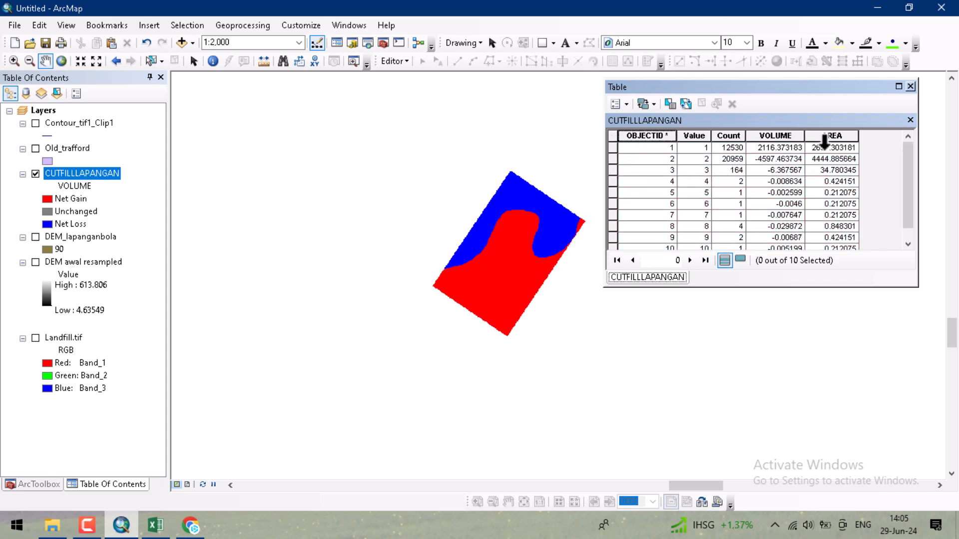
# - Inspect the VOLUME values of the first two records and turn on the Landfill.tif imagery beneath the cut-fill result
pyautogui.click(756, 158)
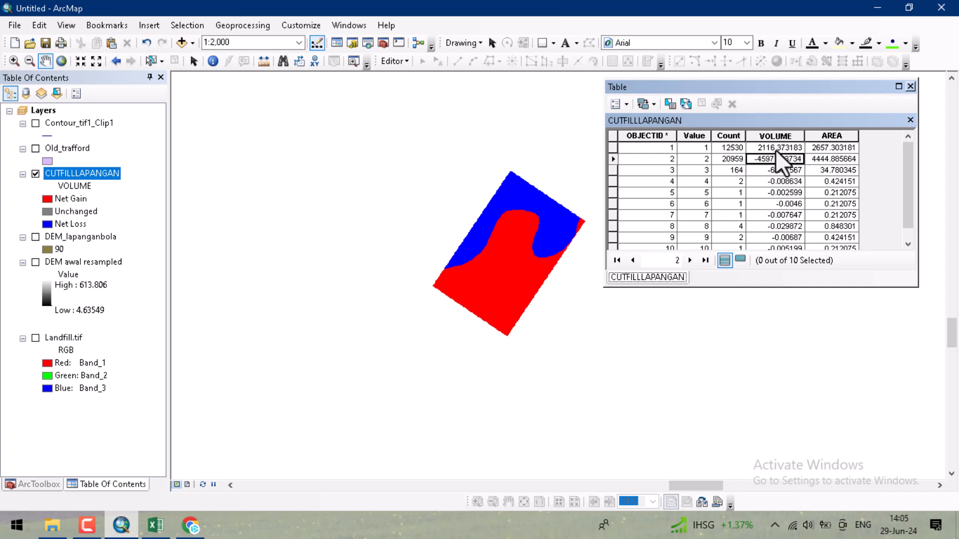
pyautogui.click(777, 148)
pyautogui.click(772, 156)
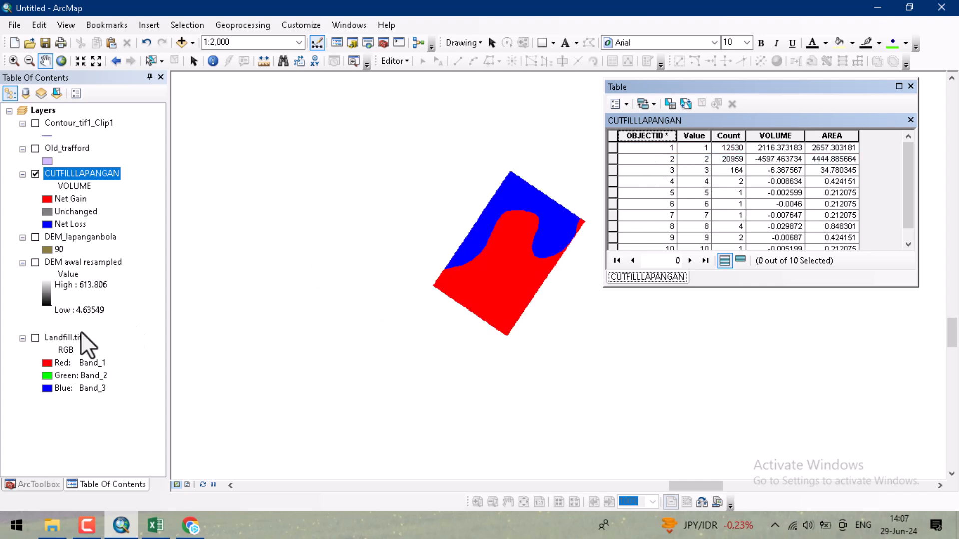
pyautogui.click(35, 338)
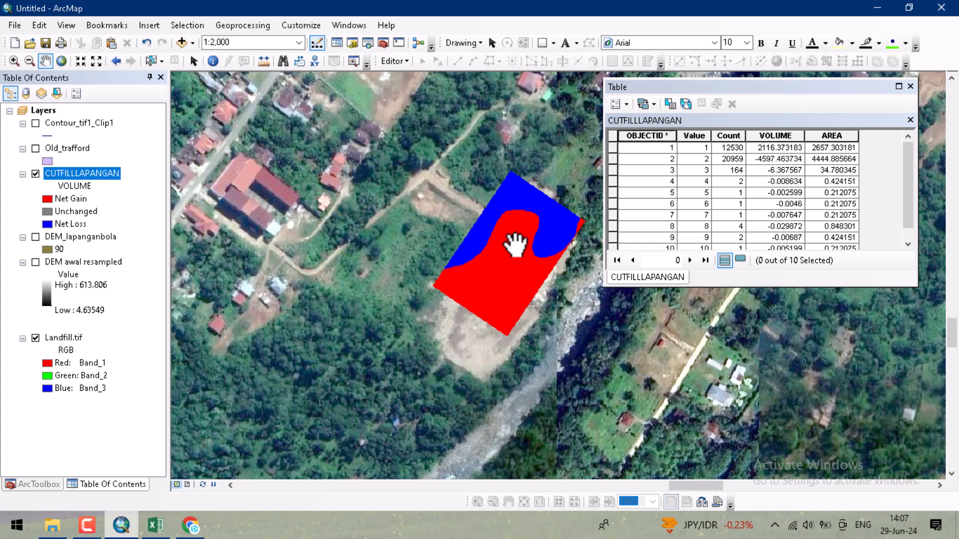